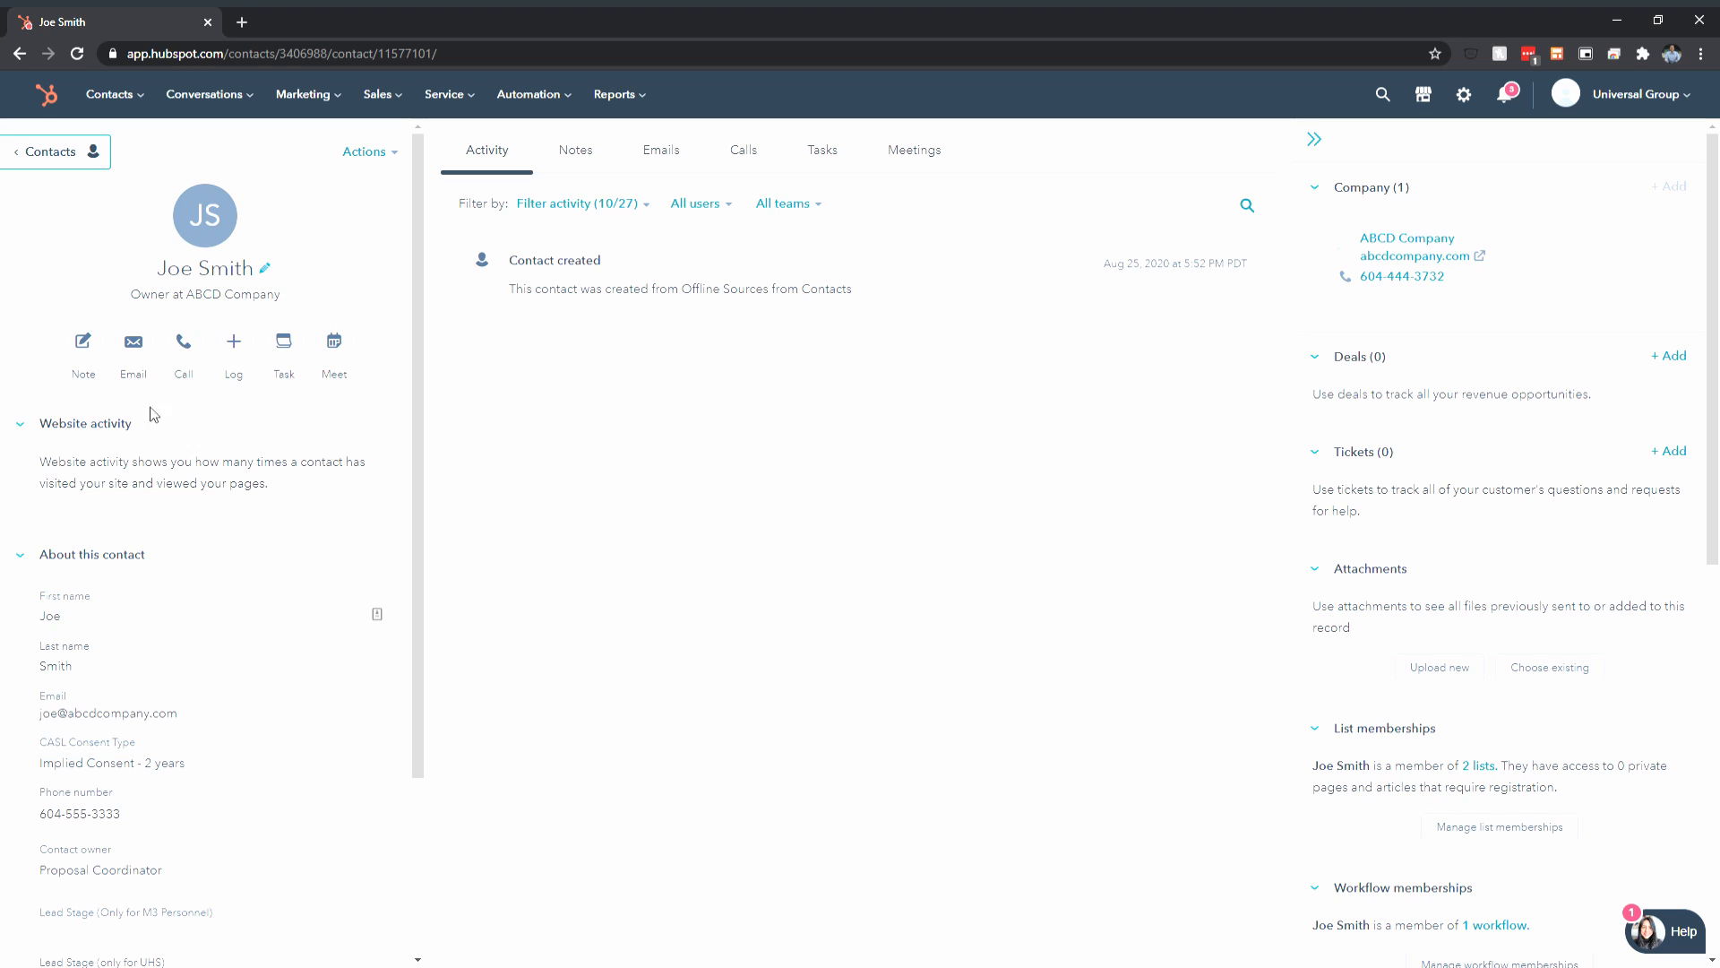
Open the ABCD Company record from the Company card on the contact's page
left_click(1419, 244)
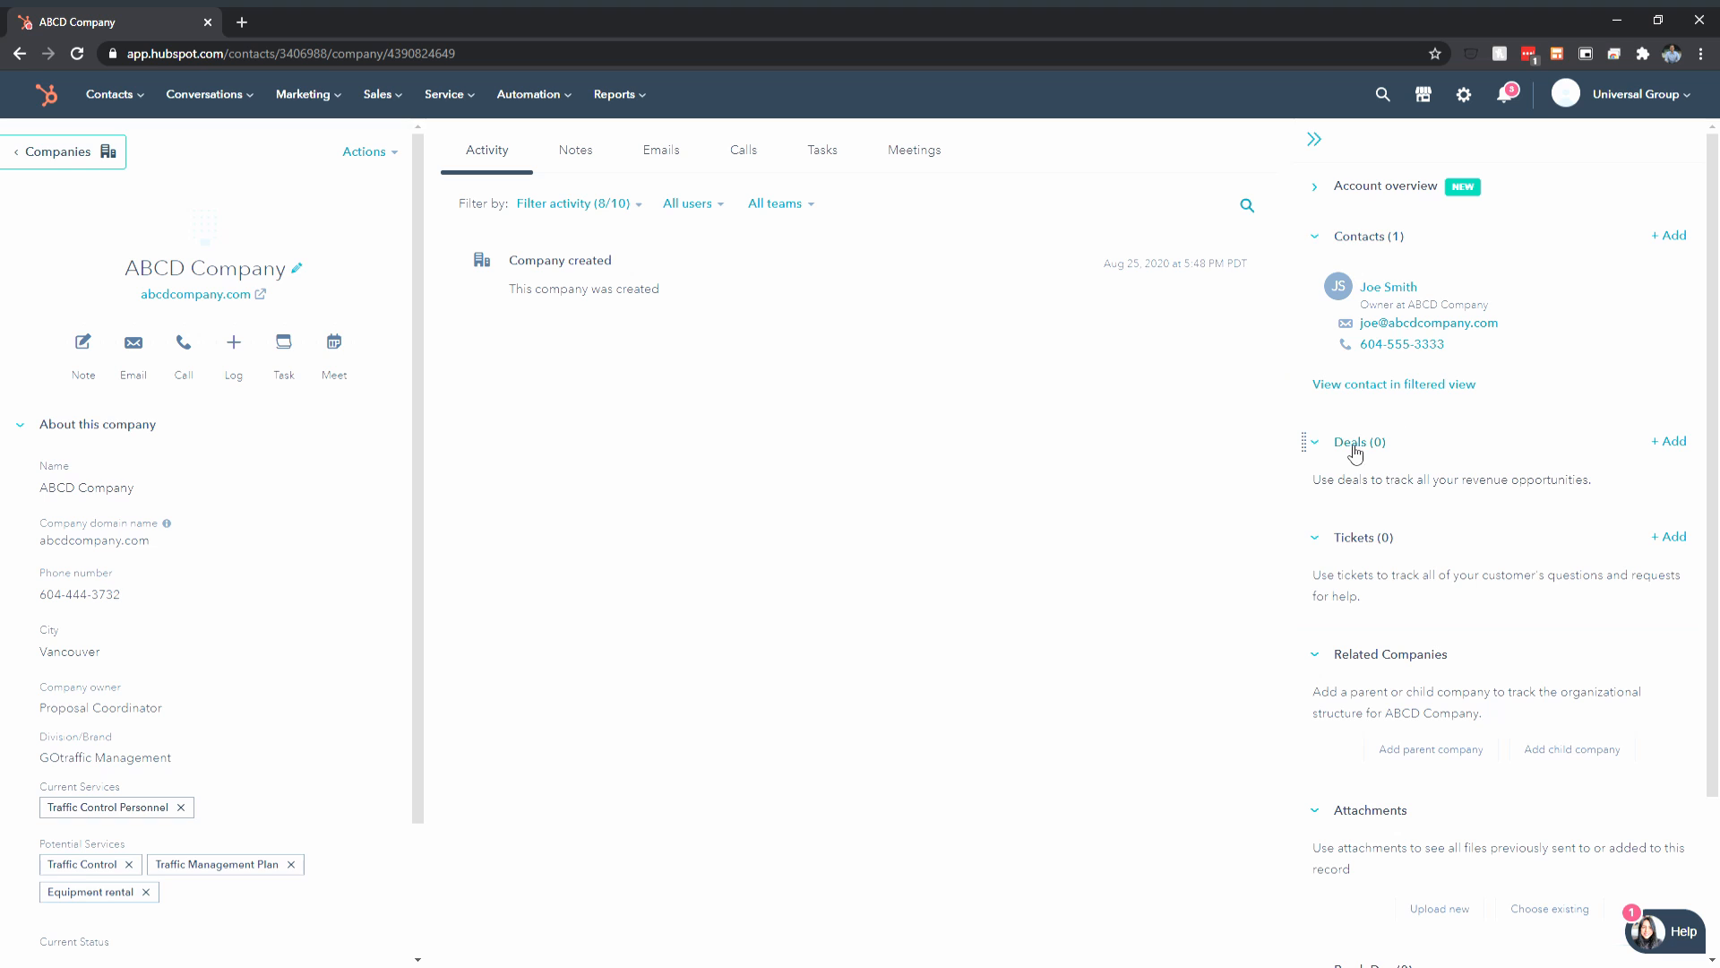
Return to the associated contact's record from the company's Contacts card
left_click(1400, 290)
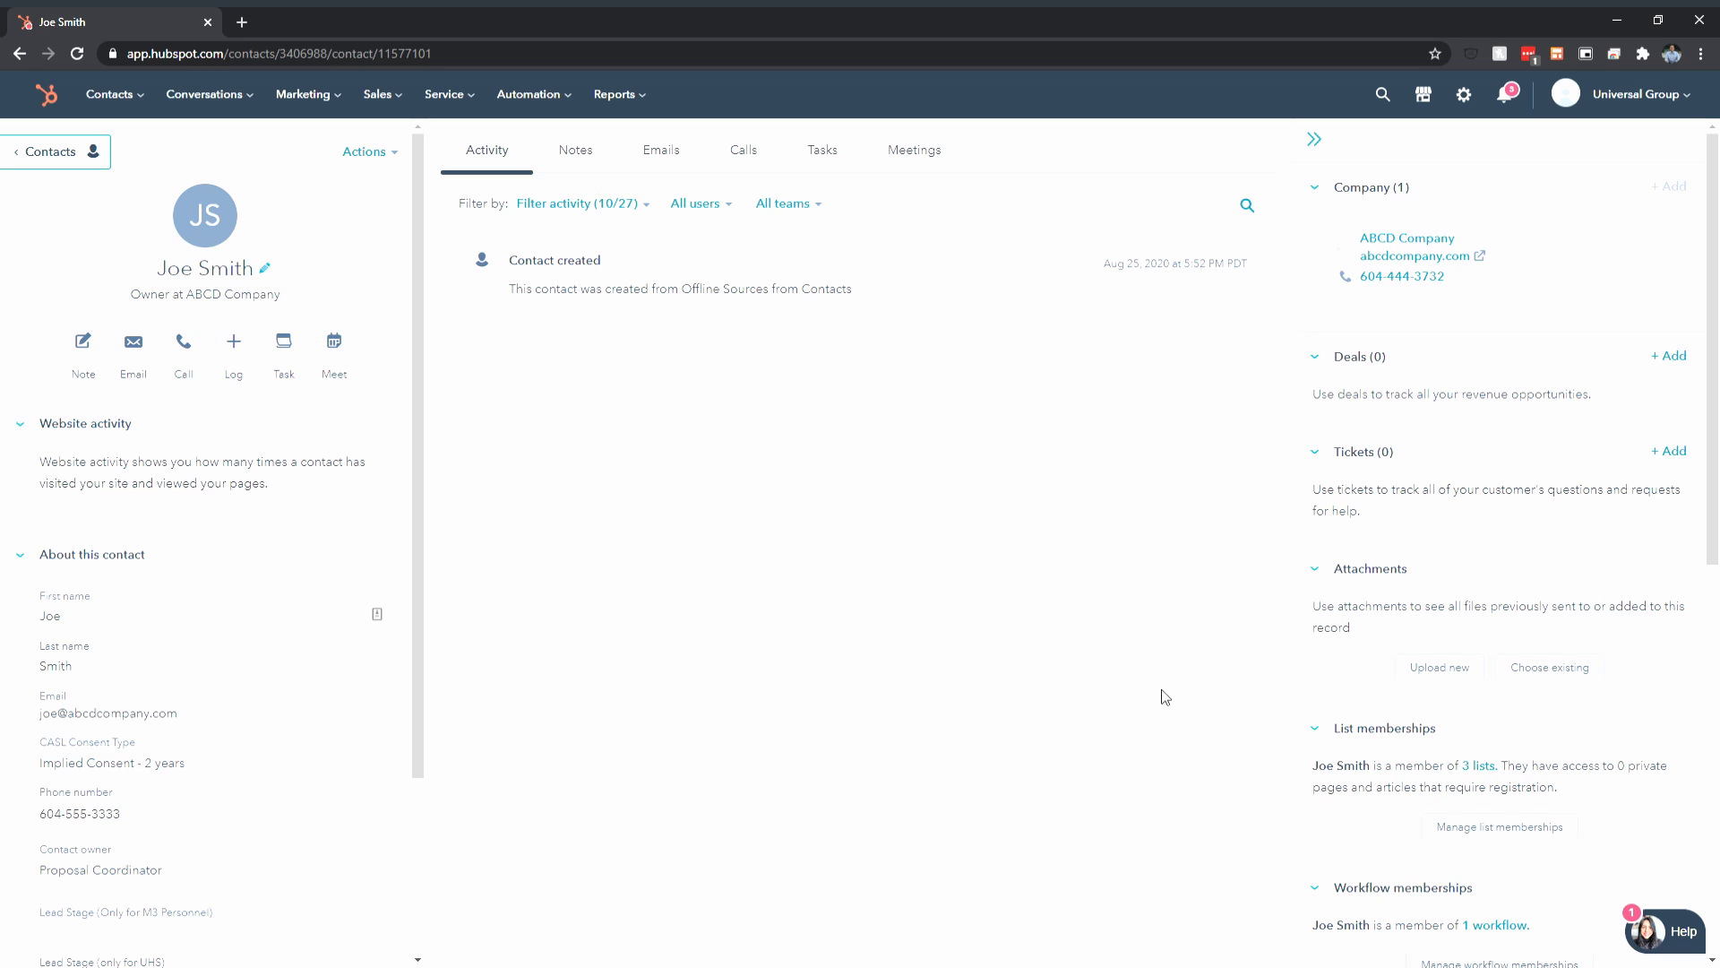
Start a new deal for the contact and remove '- New Deal' from the default name
left_click(1672, 357)
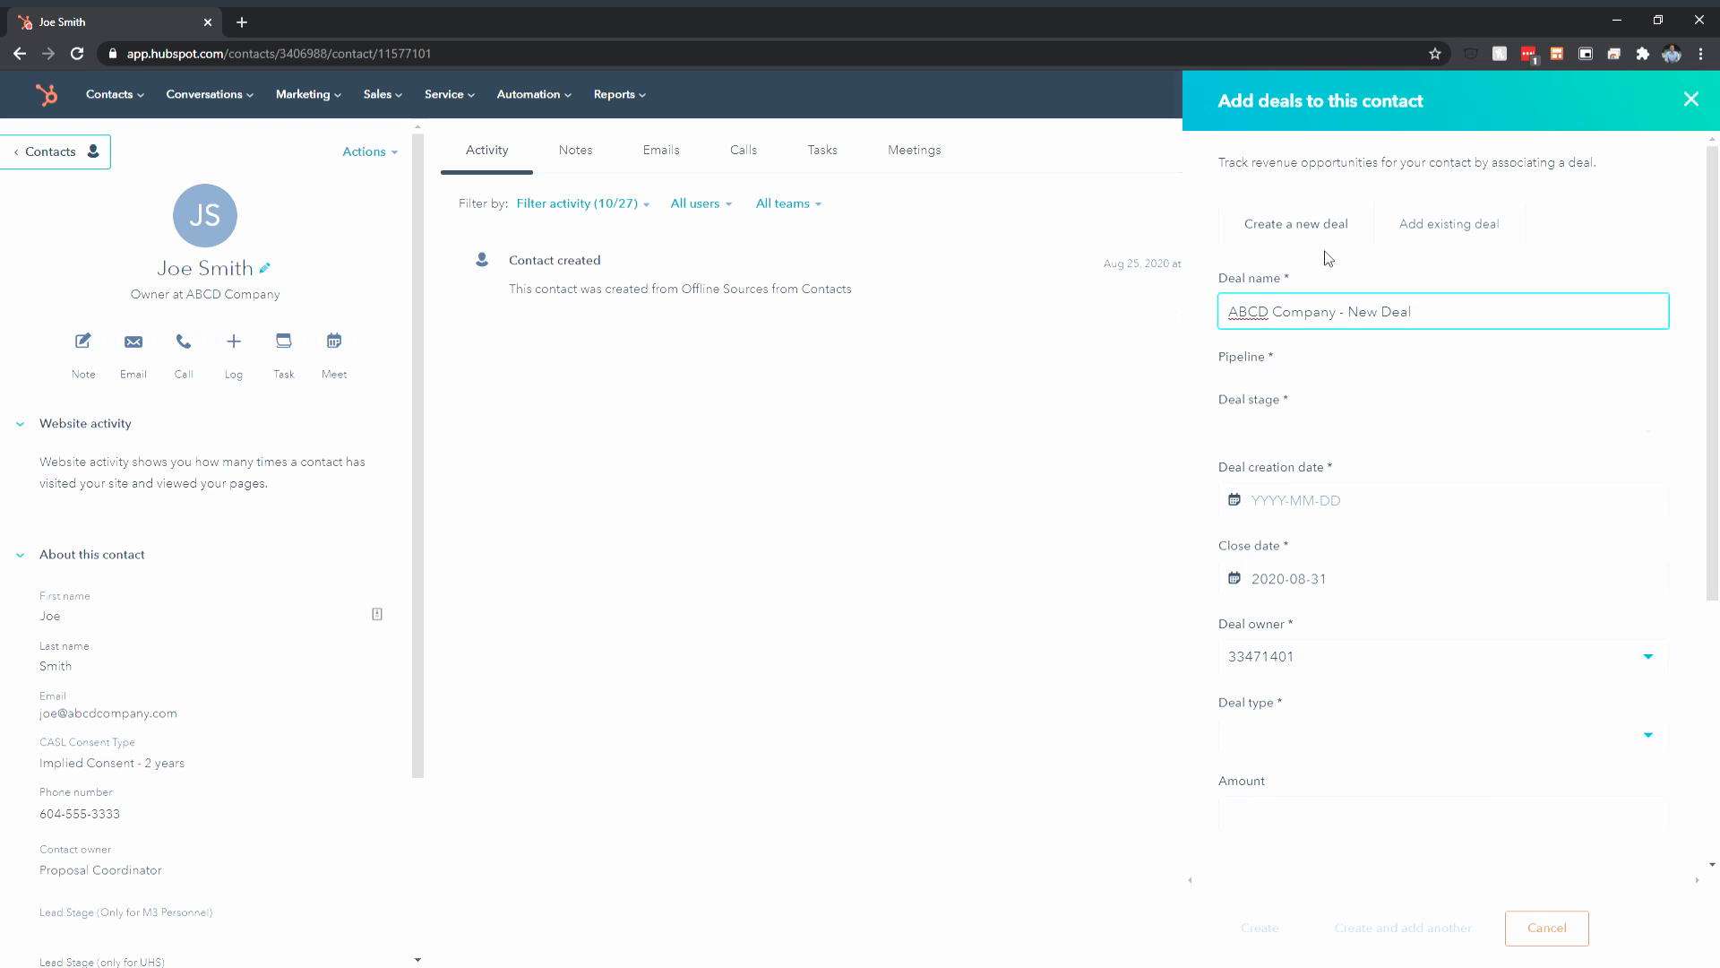
left_click_drag(1463, 315, 1231, 325)
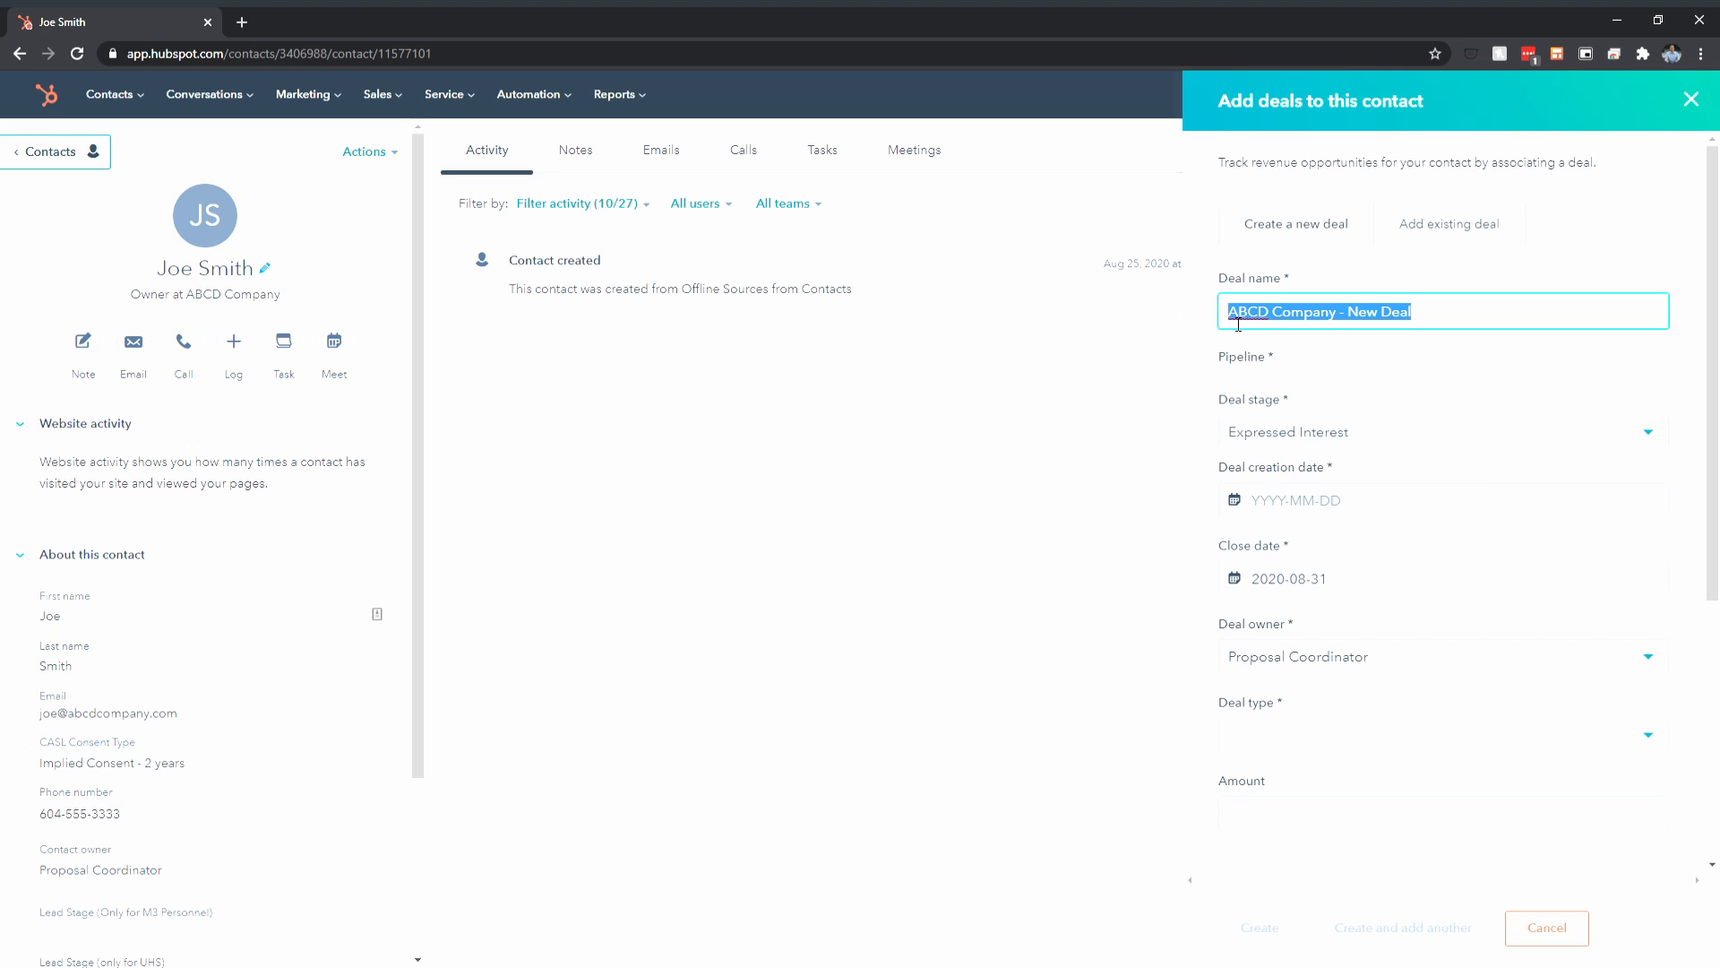
left_click(1345, 319)
left_click_drag(1346, 320, 1436, 319)
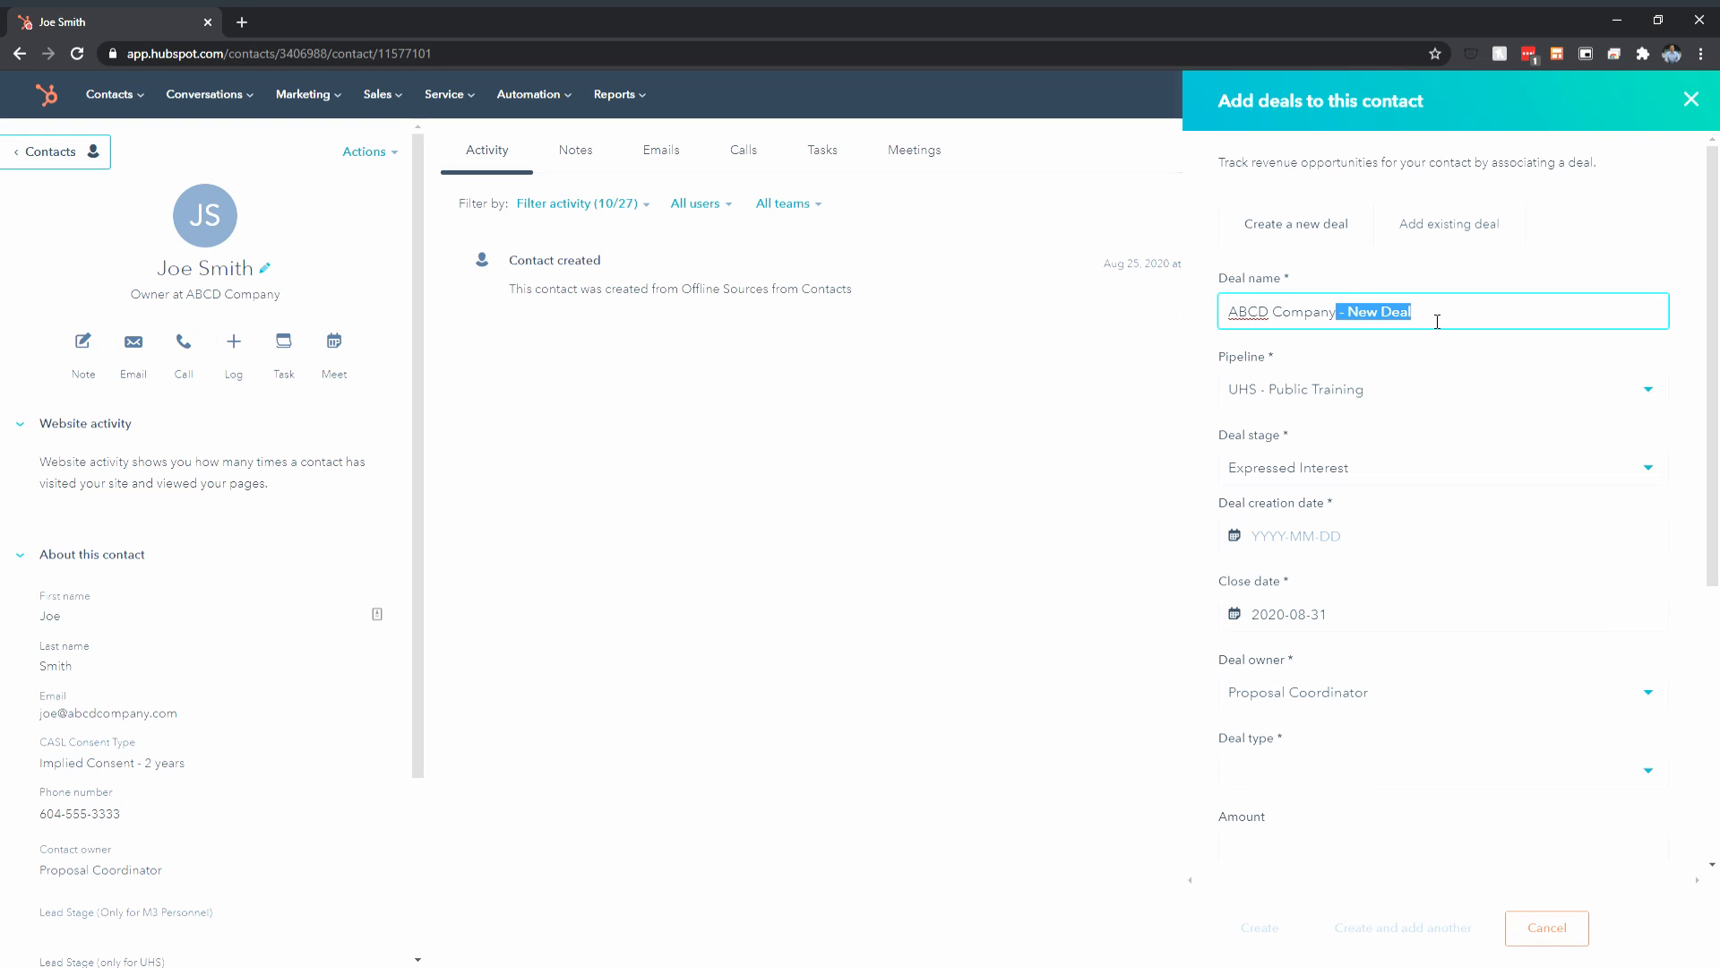
key("BackSpace")
Edit the deal name until it reads 'ABCD Company_M3Personnel_Rates_2020'
type("GOtrafficManagement")
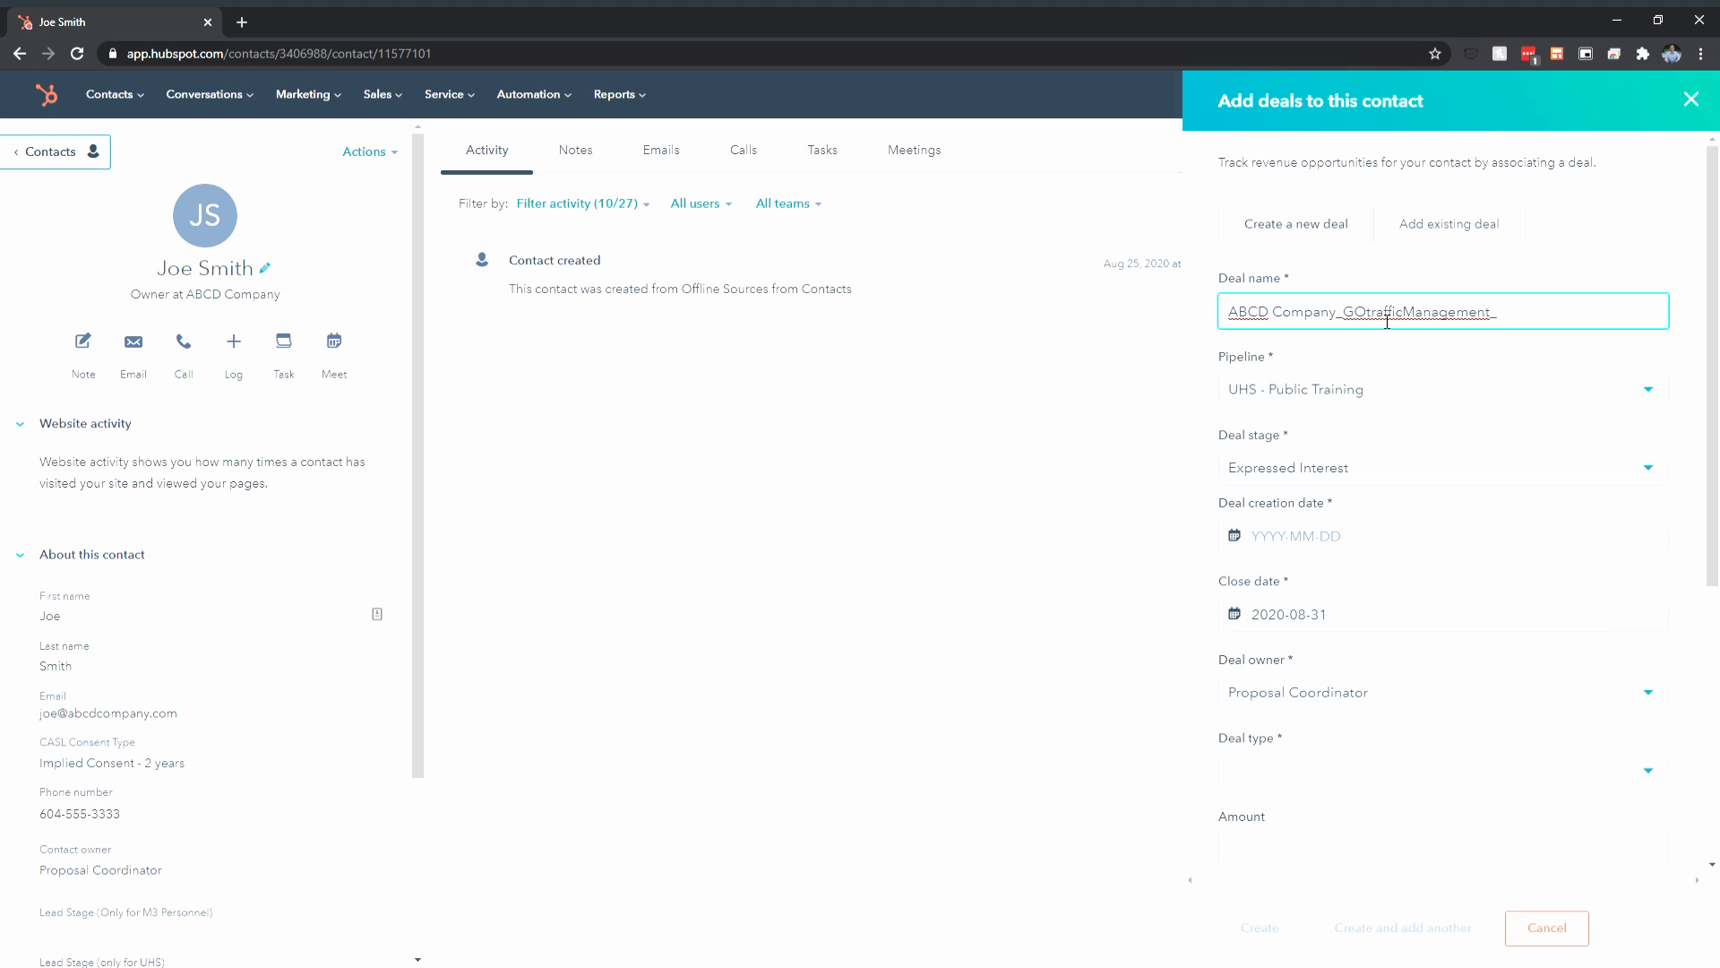
type("_Proposal")
type("&Rates_2020")
left_click_drag(1565, 317, 1500, 317)
key("BackSpace")
type("_Okangan")
key("BackSpace")
key("BackSpace")
key("BackSpace")
type("agan")
left_click_drag(1566, 314, 1341, 313)
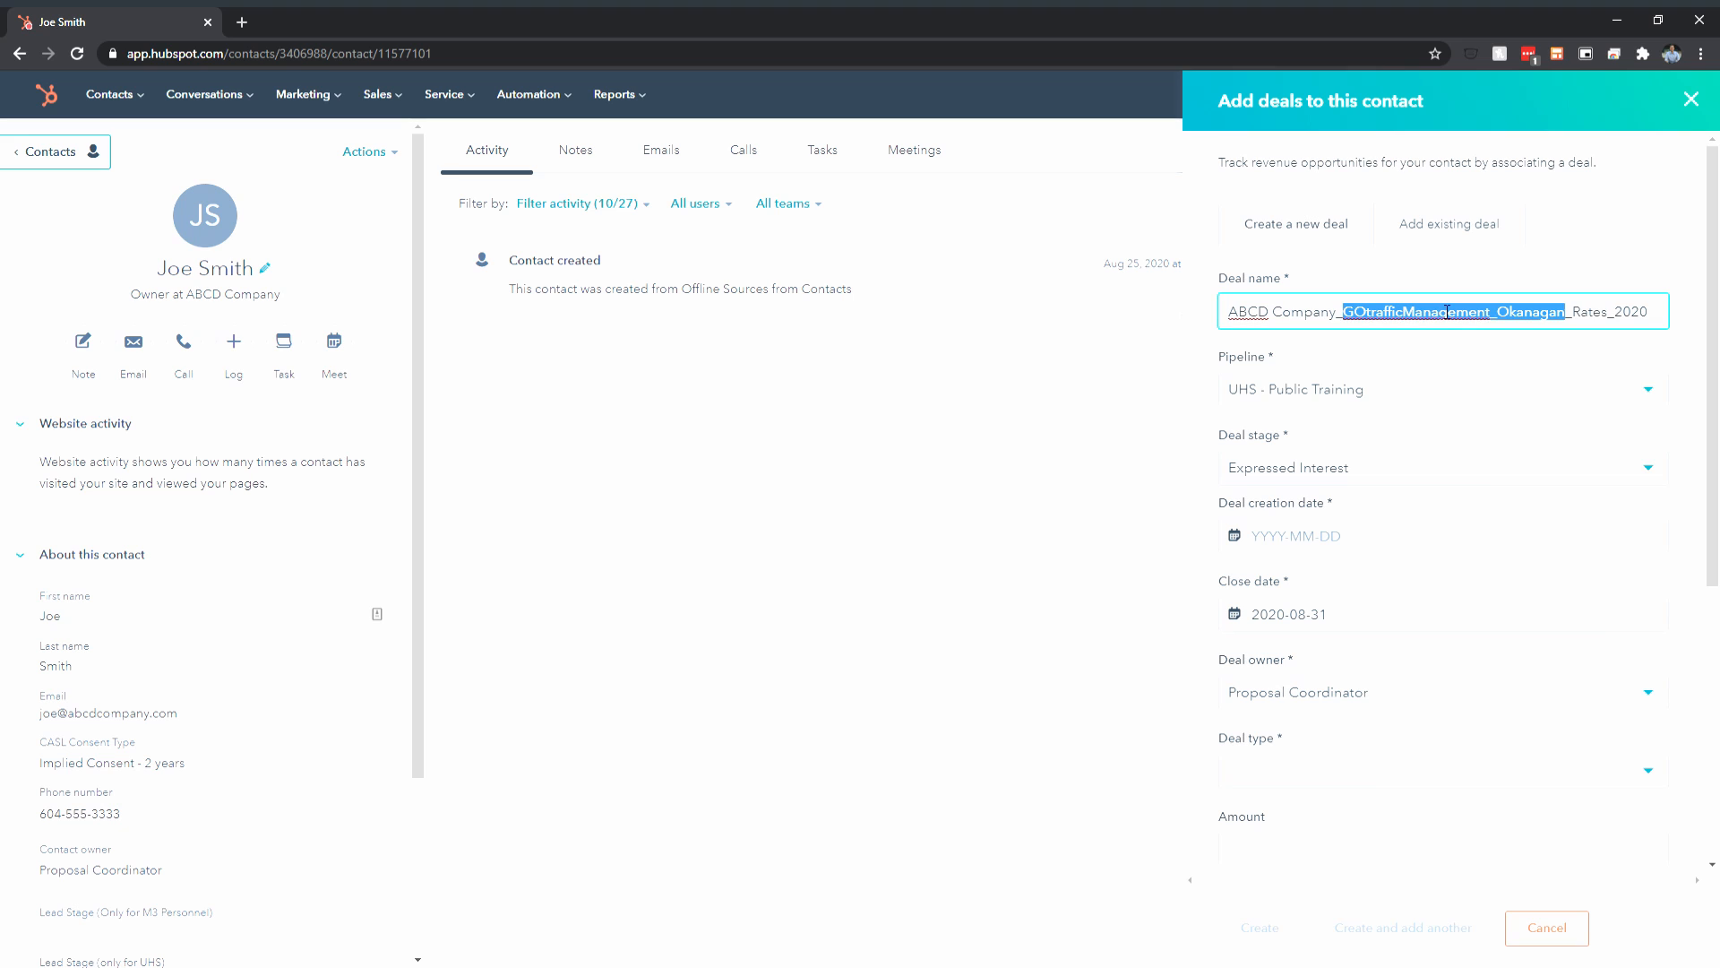
type("M3Personnel")
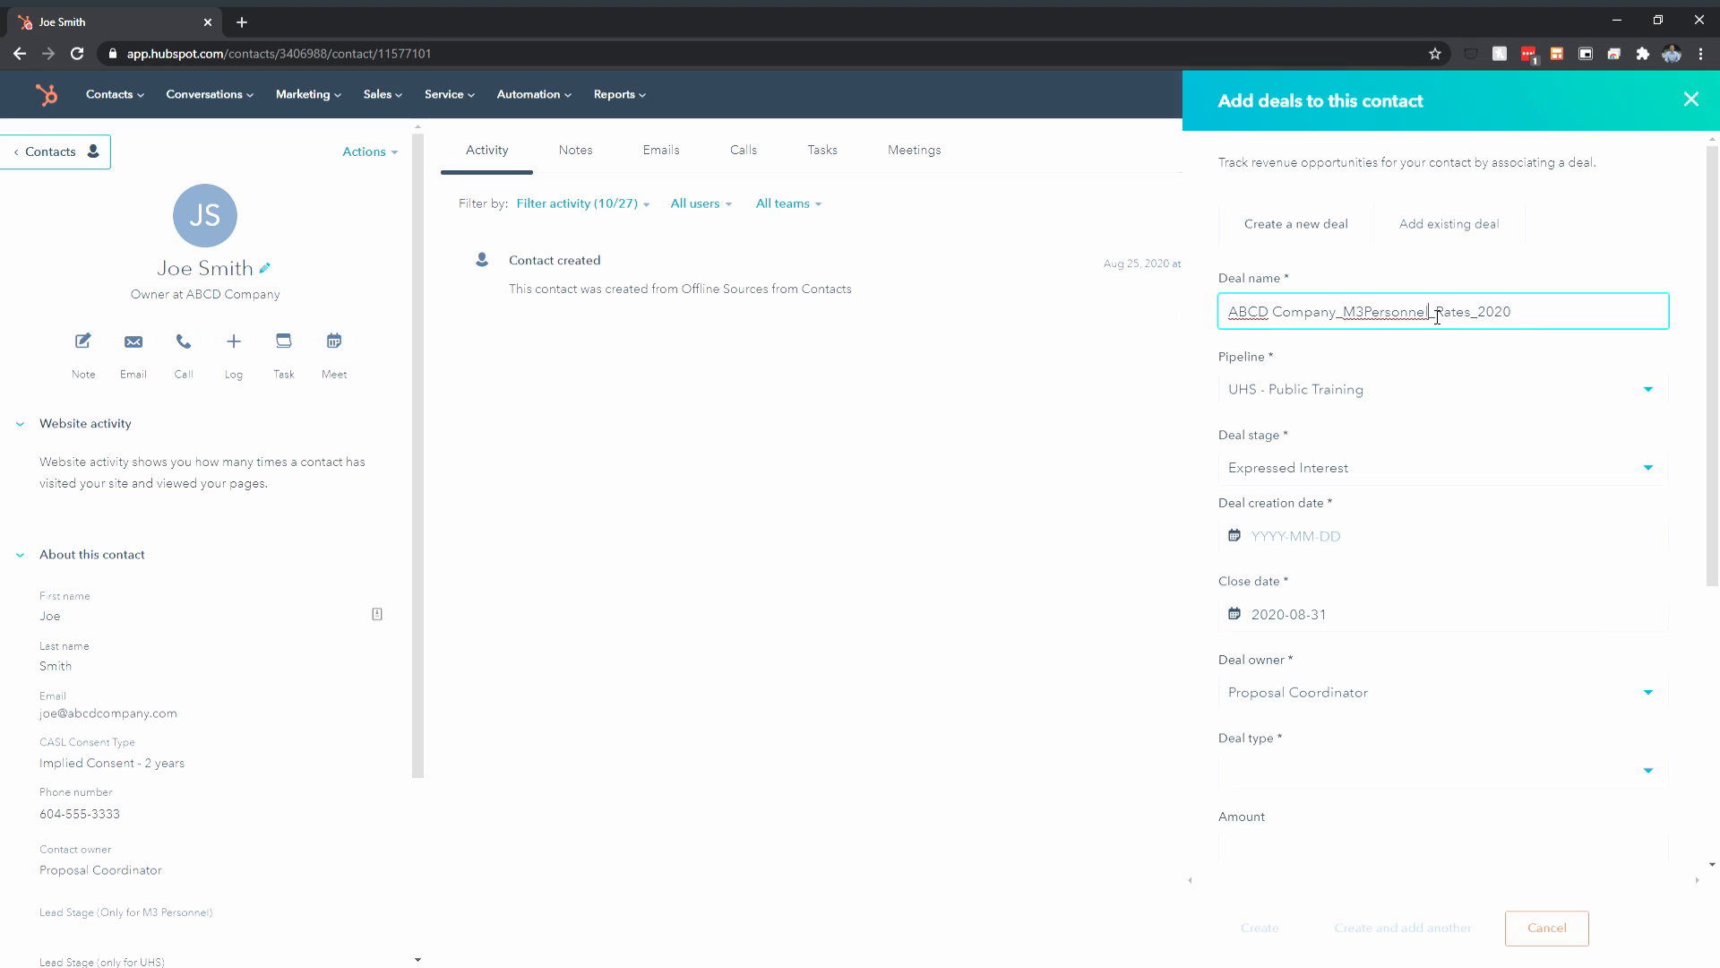
Replace M3Personnel so the deal name reads 'ABCD Company_GOtrafficManagement_Proposal&Rates_2020'
left_click_drag(1430, 312, 1357, 319)
left_click(1439, 320)
left_click_drag(1429, 321, 1344, 324)
type("GOtrafficManagement")
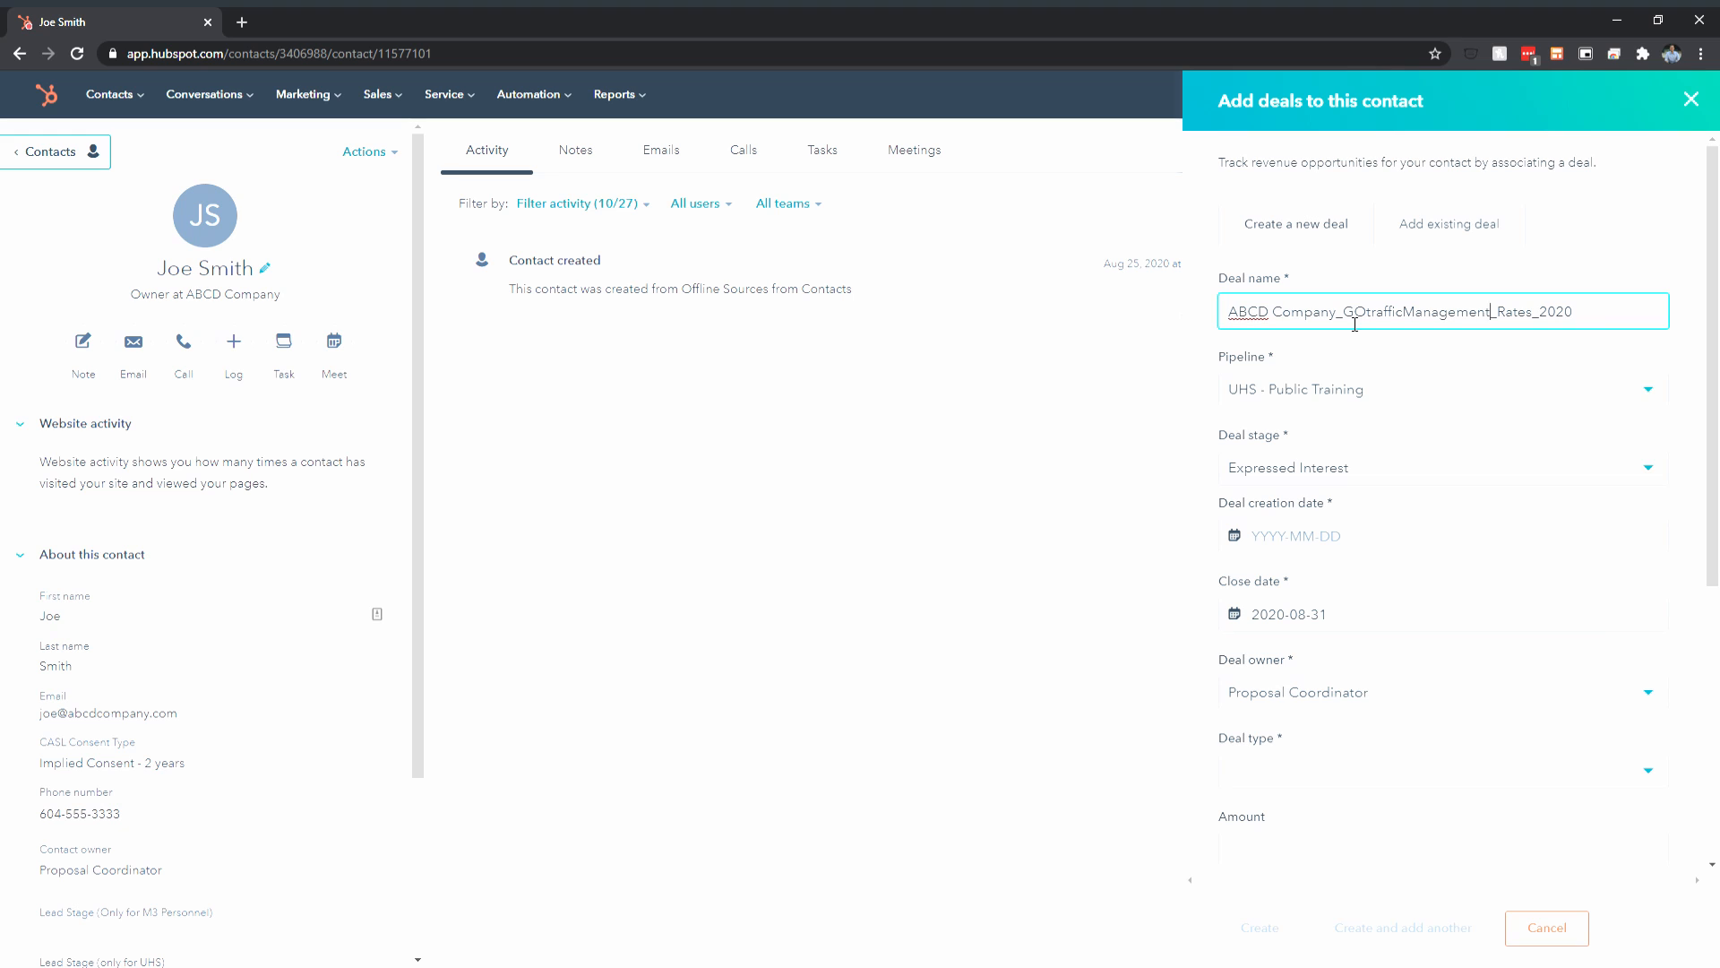
type("_Proposal%^")
key("Delete")
key("BackSpace")
key("BackSpace")
type("&")
Choose Traffic Control - Lower Mainland from the deal's Pipeline list
left_click(1476, 392)
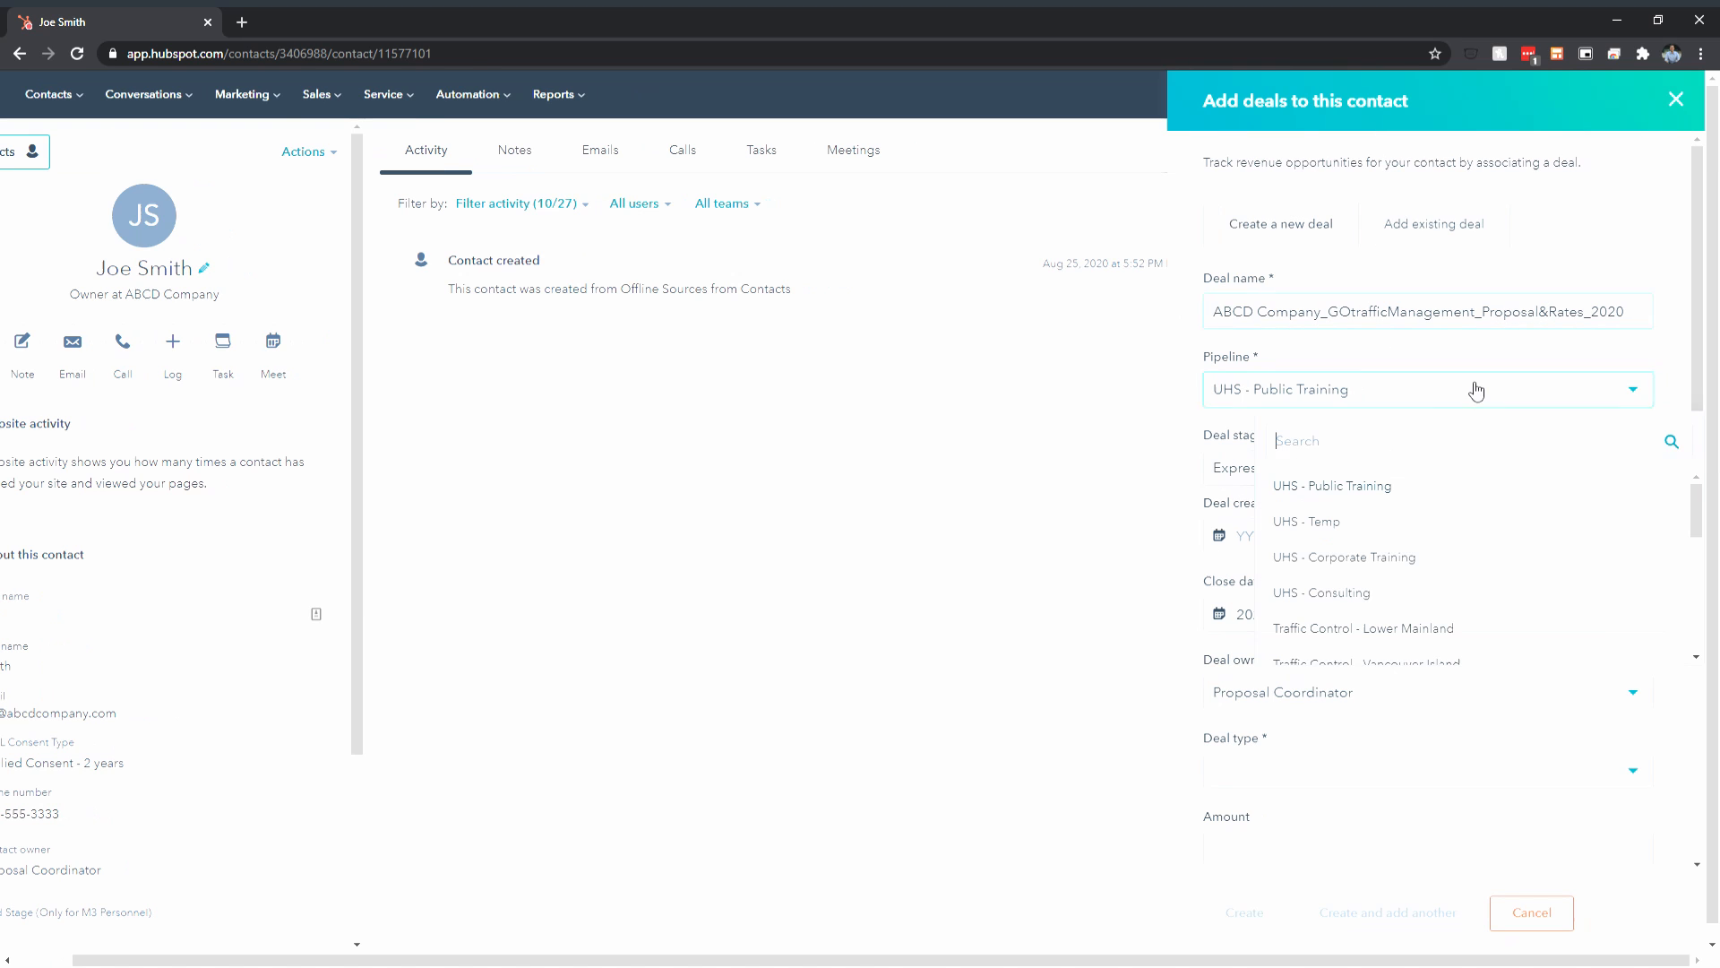
scroll(1434, 520, "down", 1)
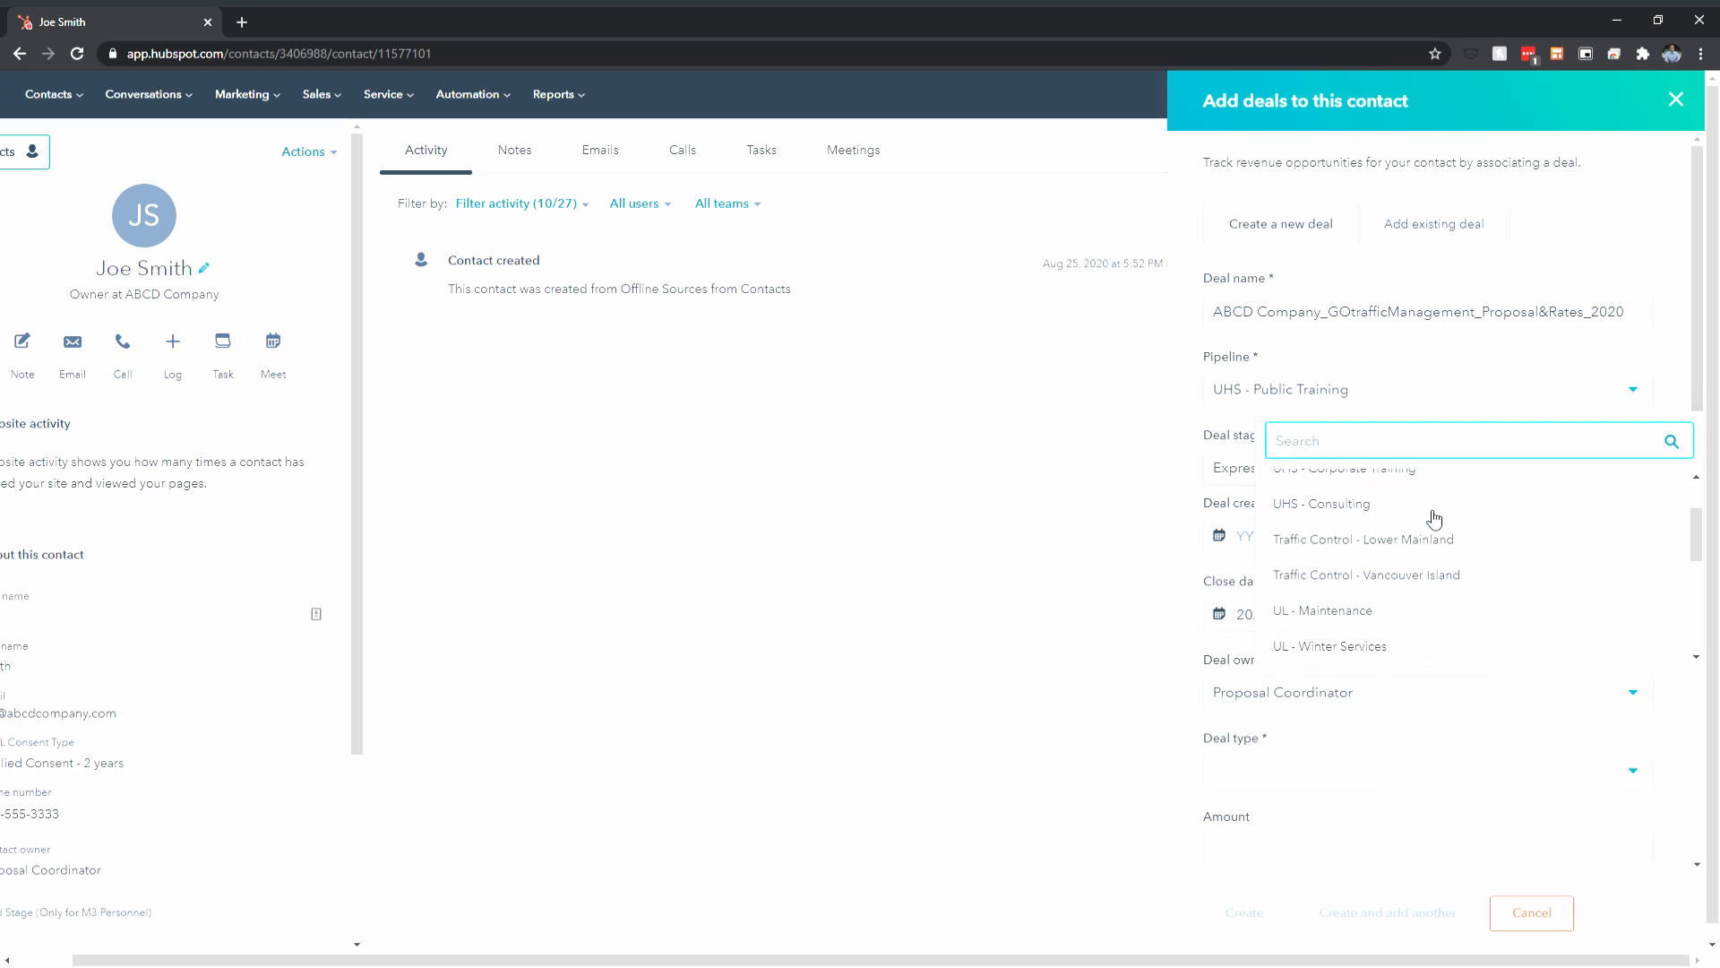
scroll(1434, 518, "down", 1)
scroll(1434, 519, "down", 3)
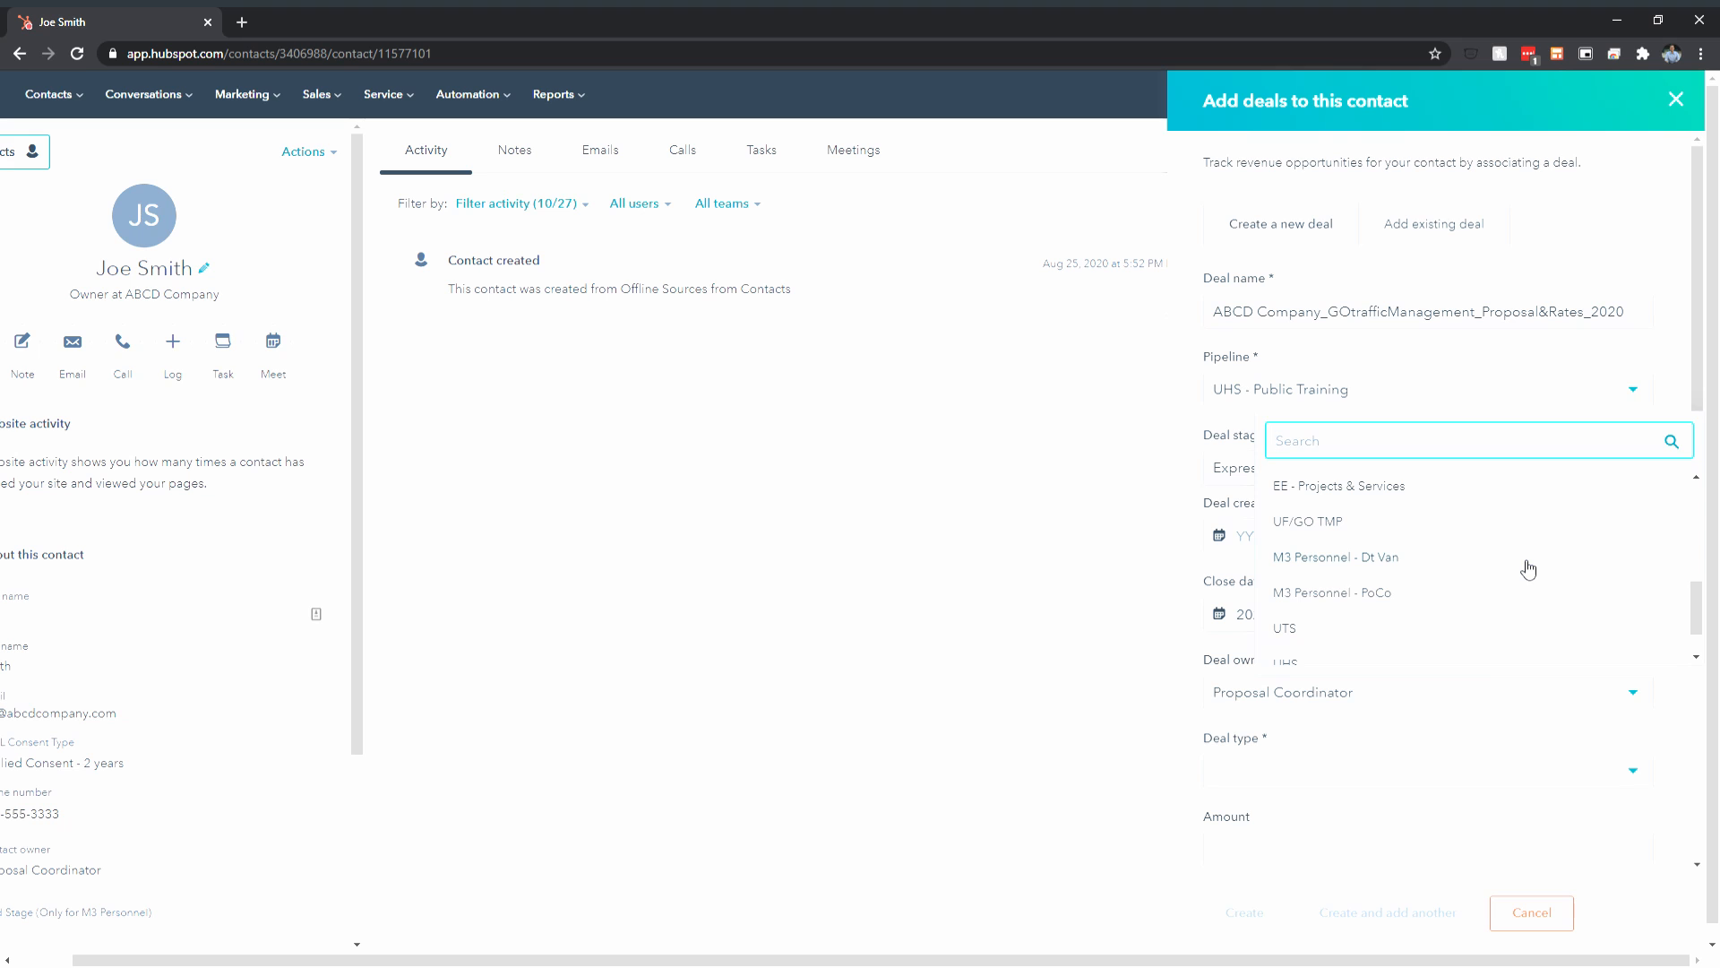
scroll(1518, 592, "up", 3)
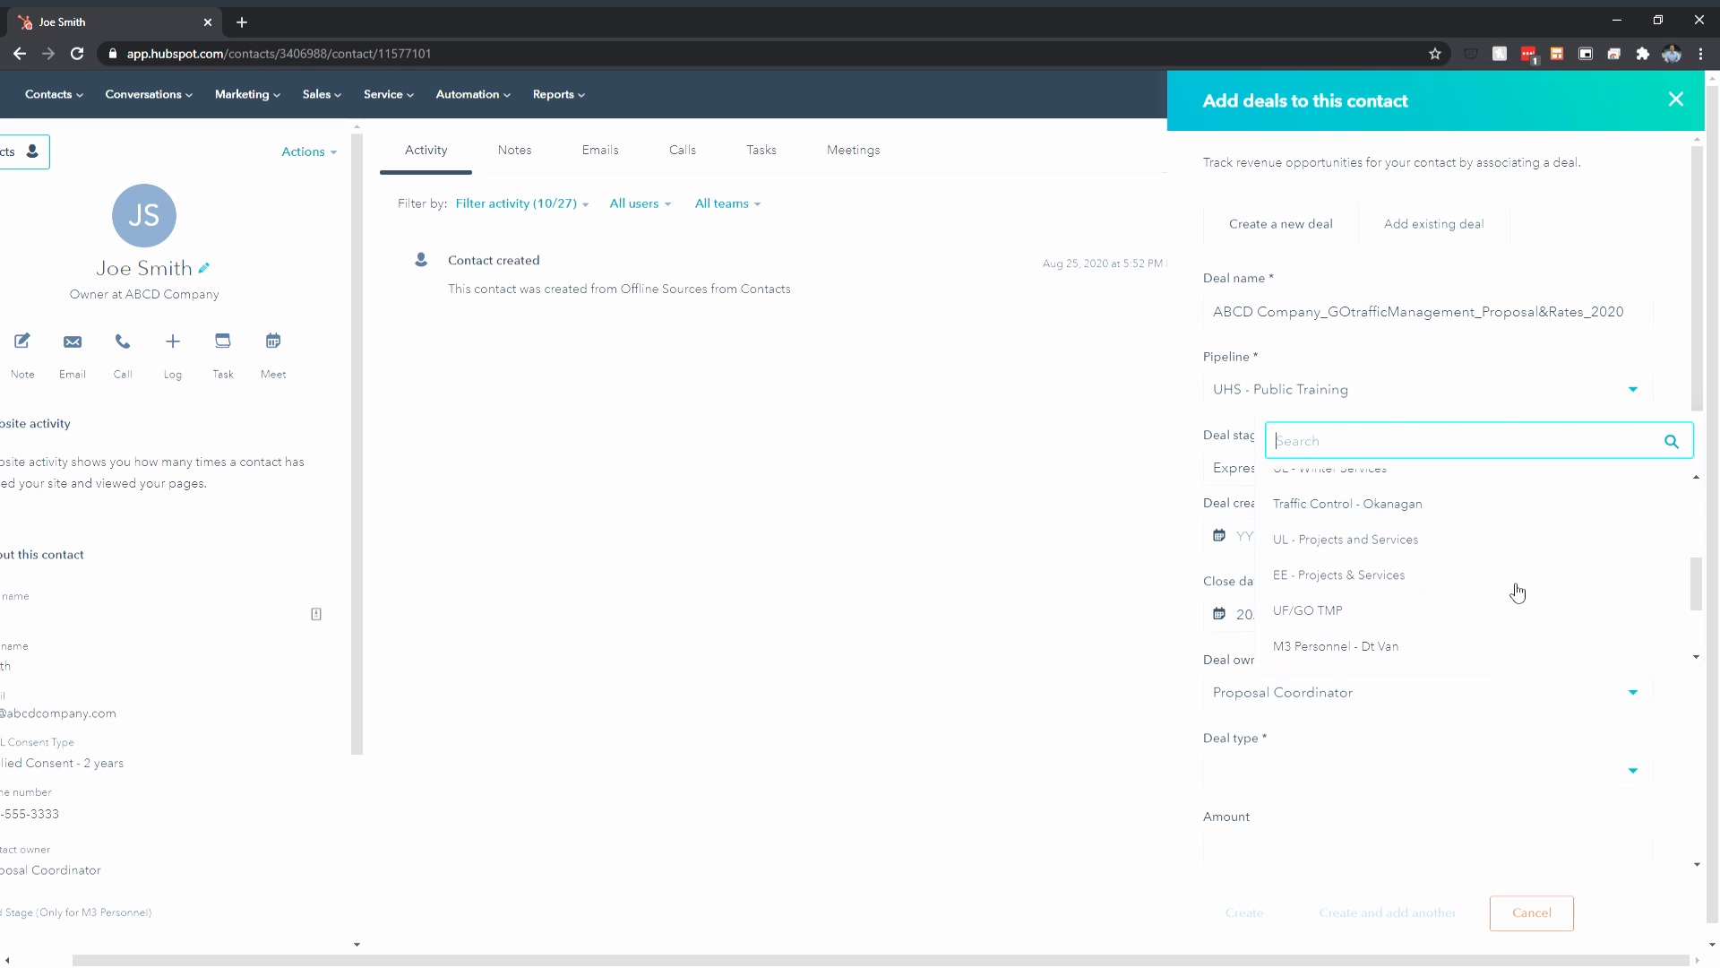
scroll(1517, 592, "down", 3)
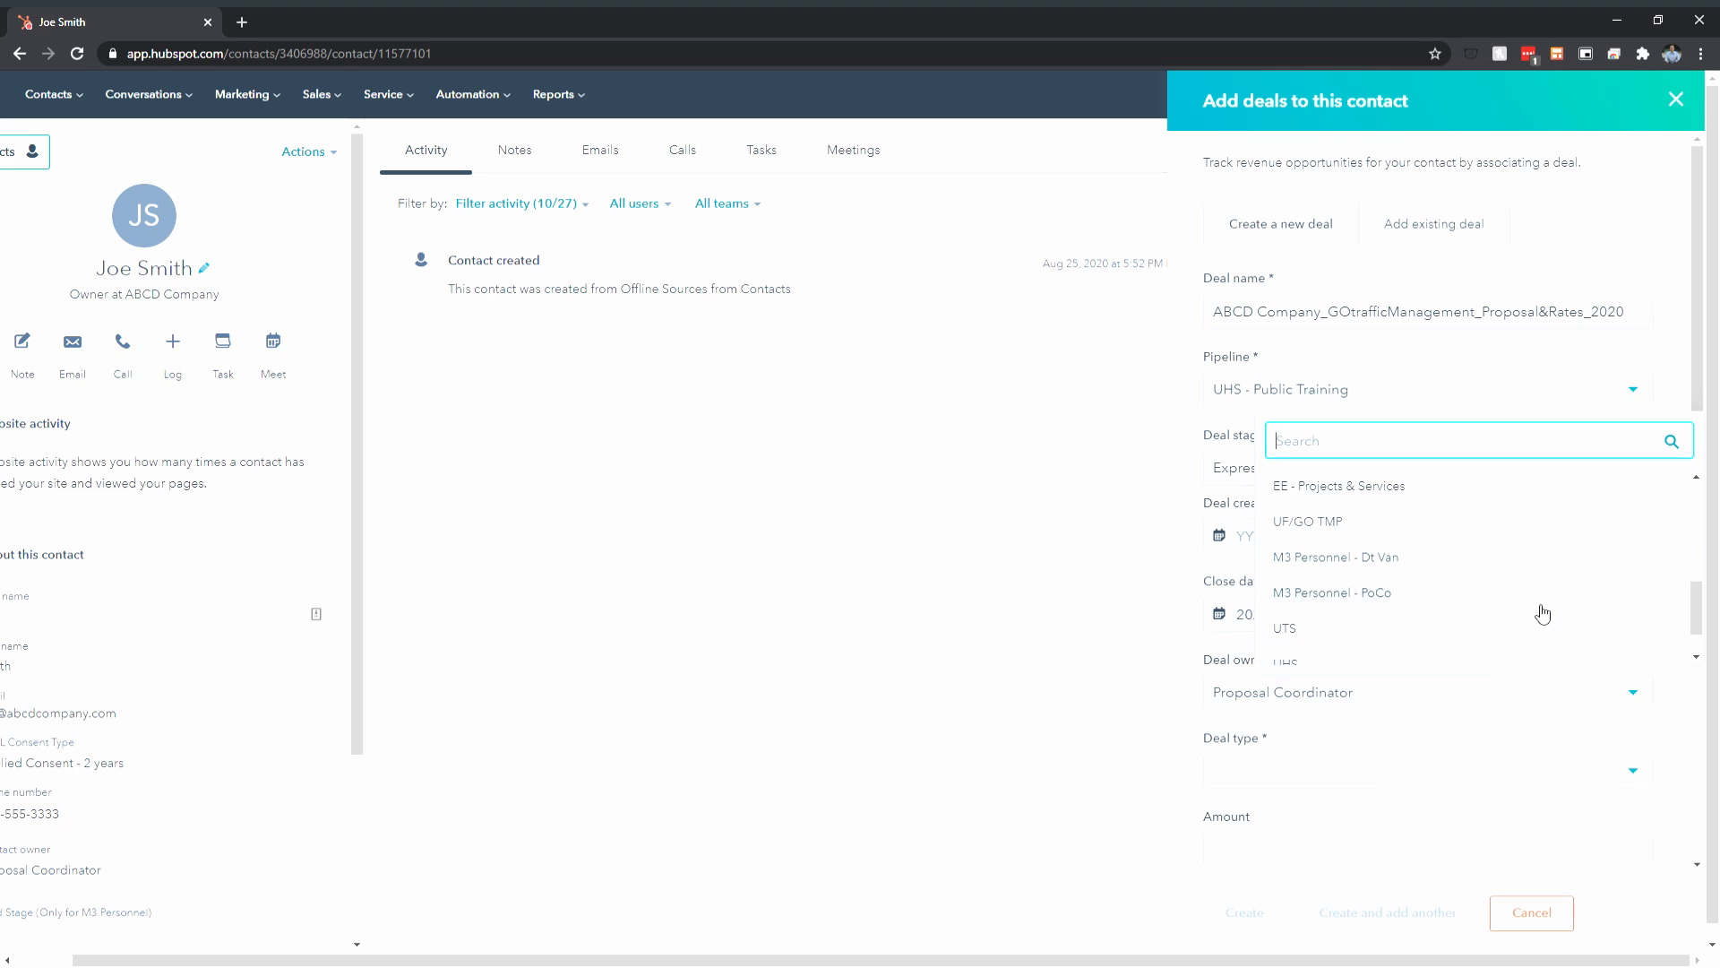
scroll(1576, 605, "up", 5)
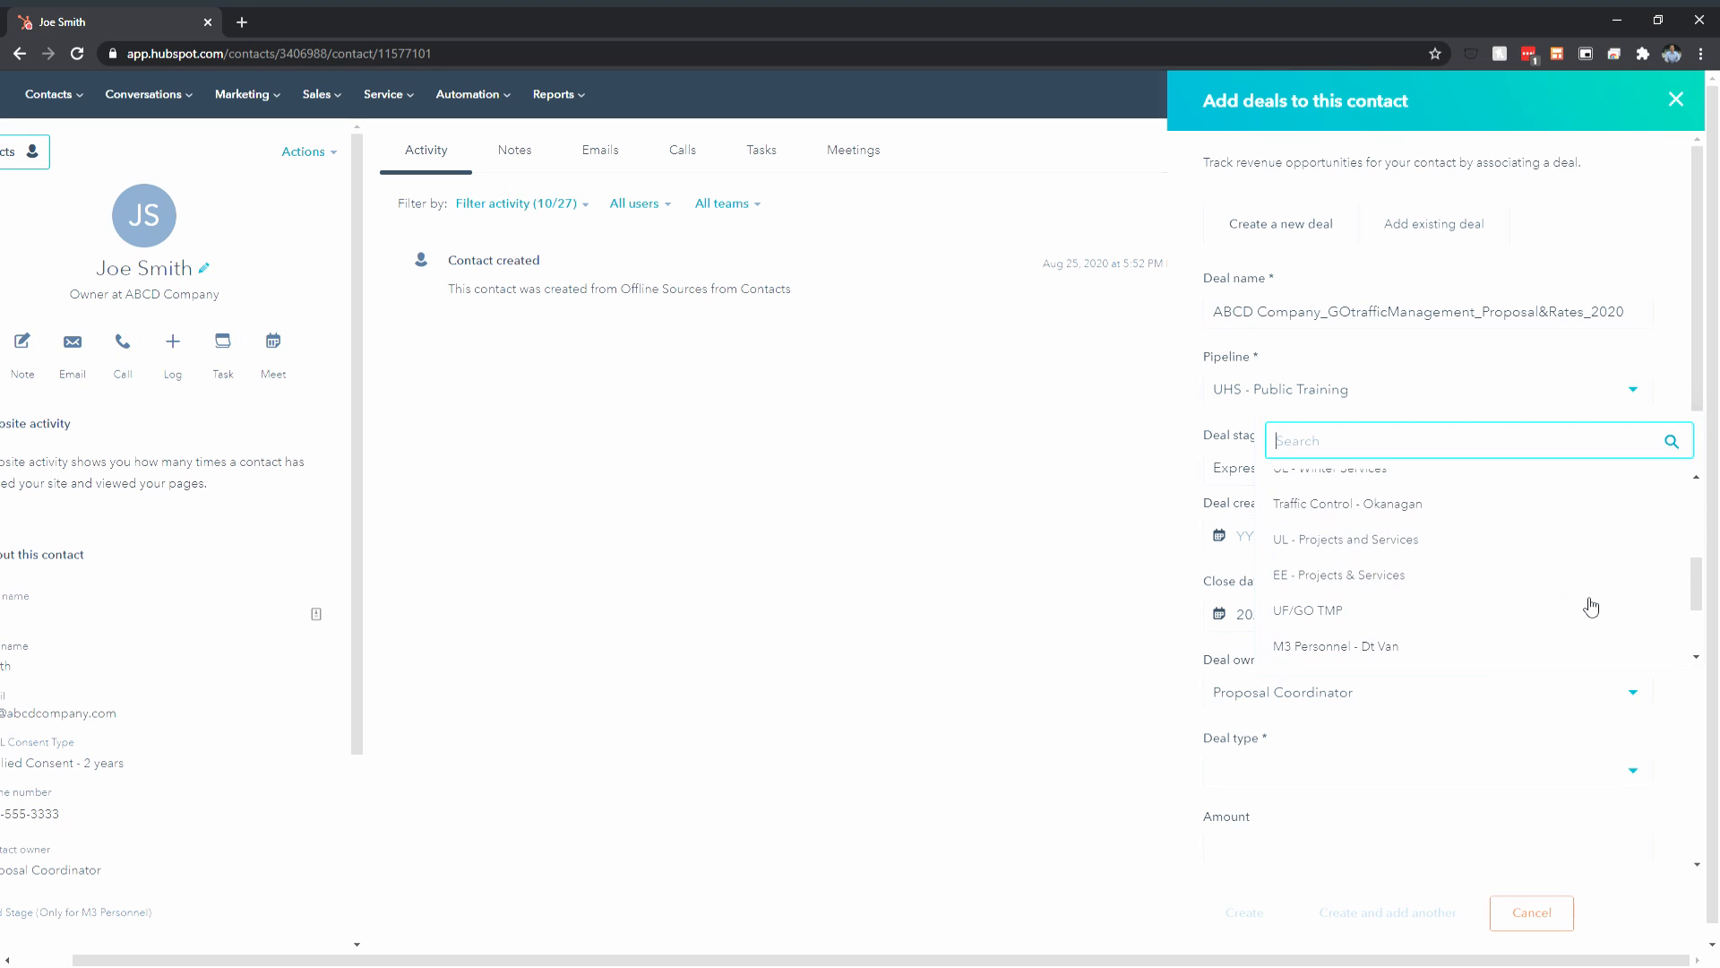
scroll(1591, 607, "up", 3)
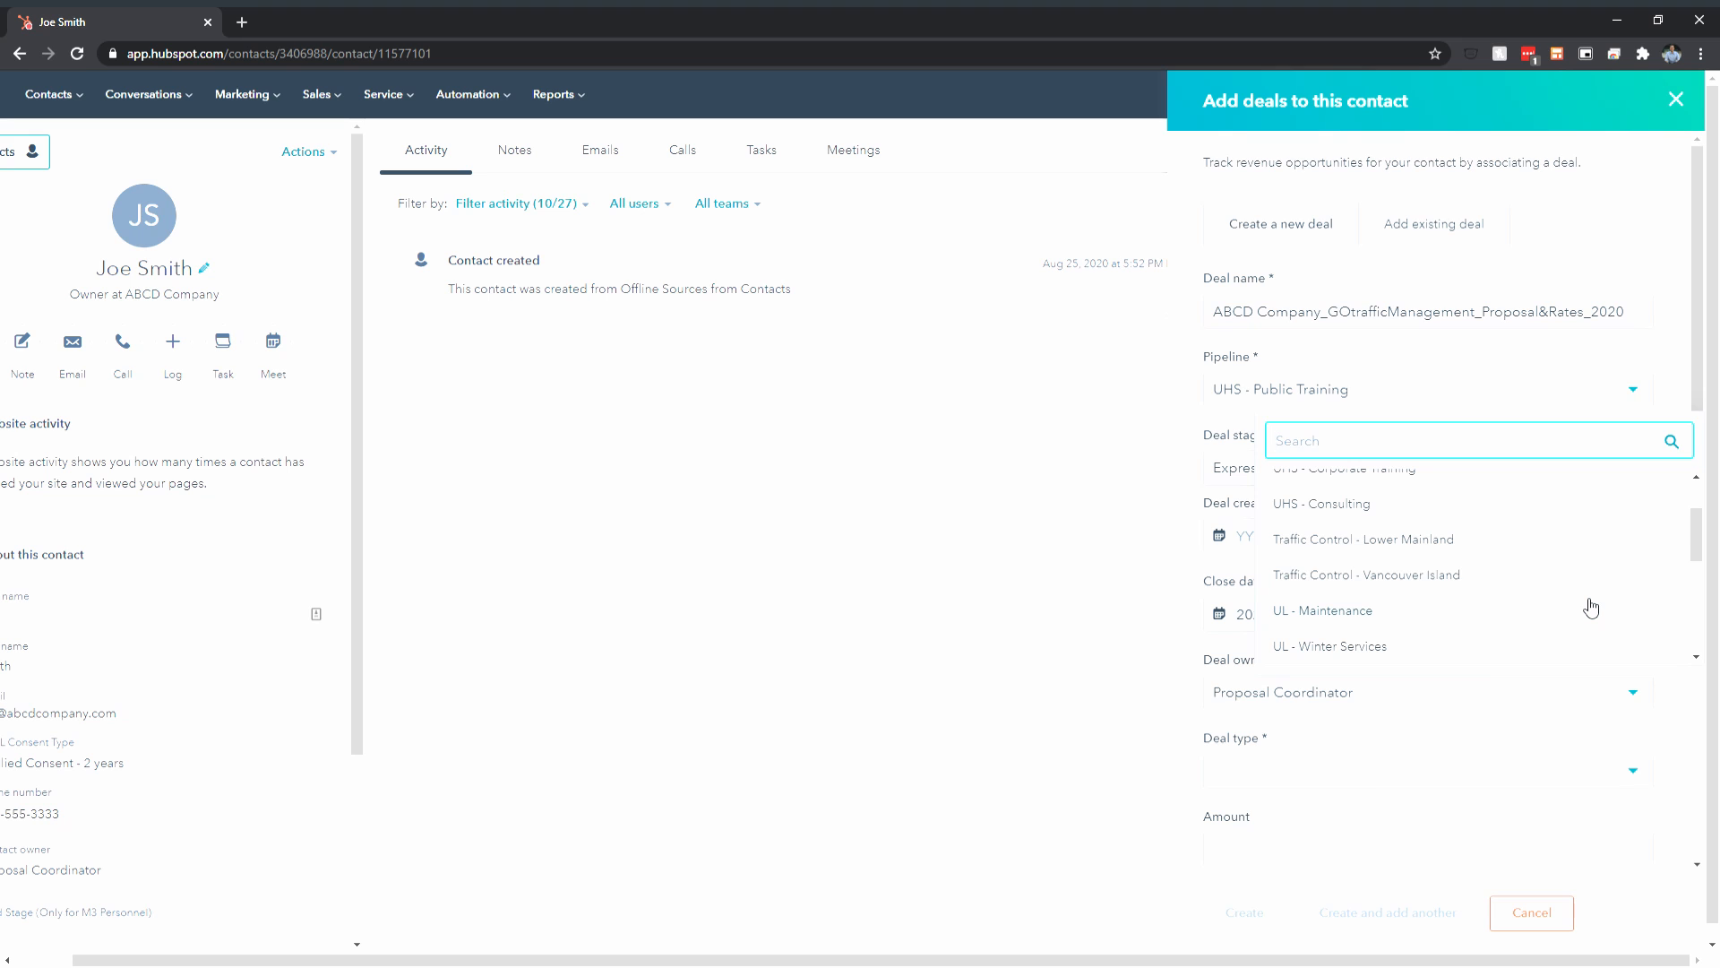
scroll(1591, 606, "up", 2)
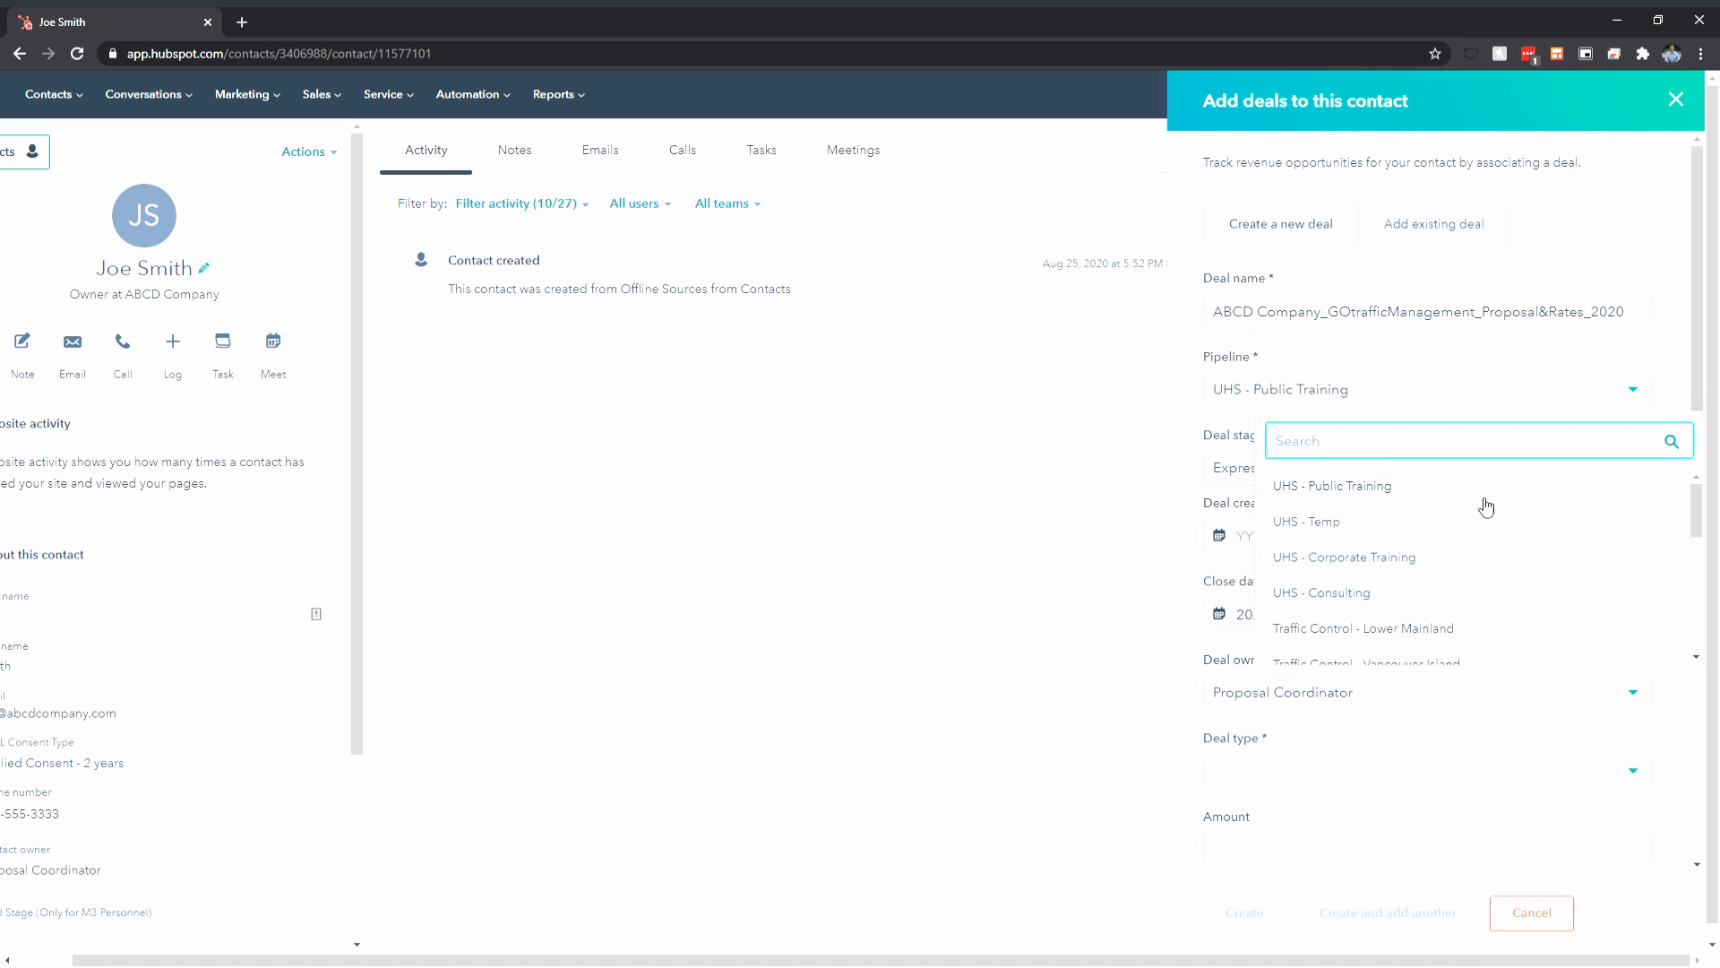
scroll(1501, 519, "down", 2)
scroll(1463, 582, "up", 2)
scroll(1464, 583, "down", 5)
scroll(1469, 584, "up", 2)
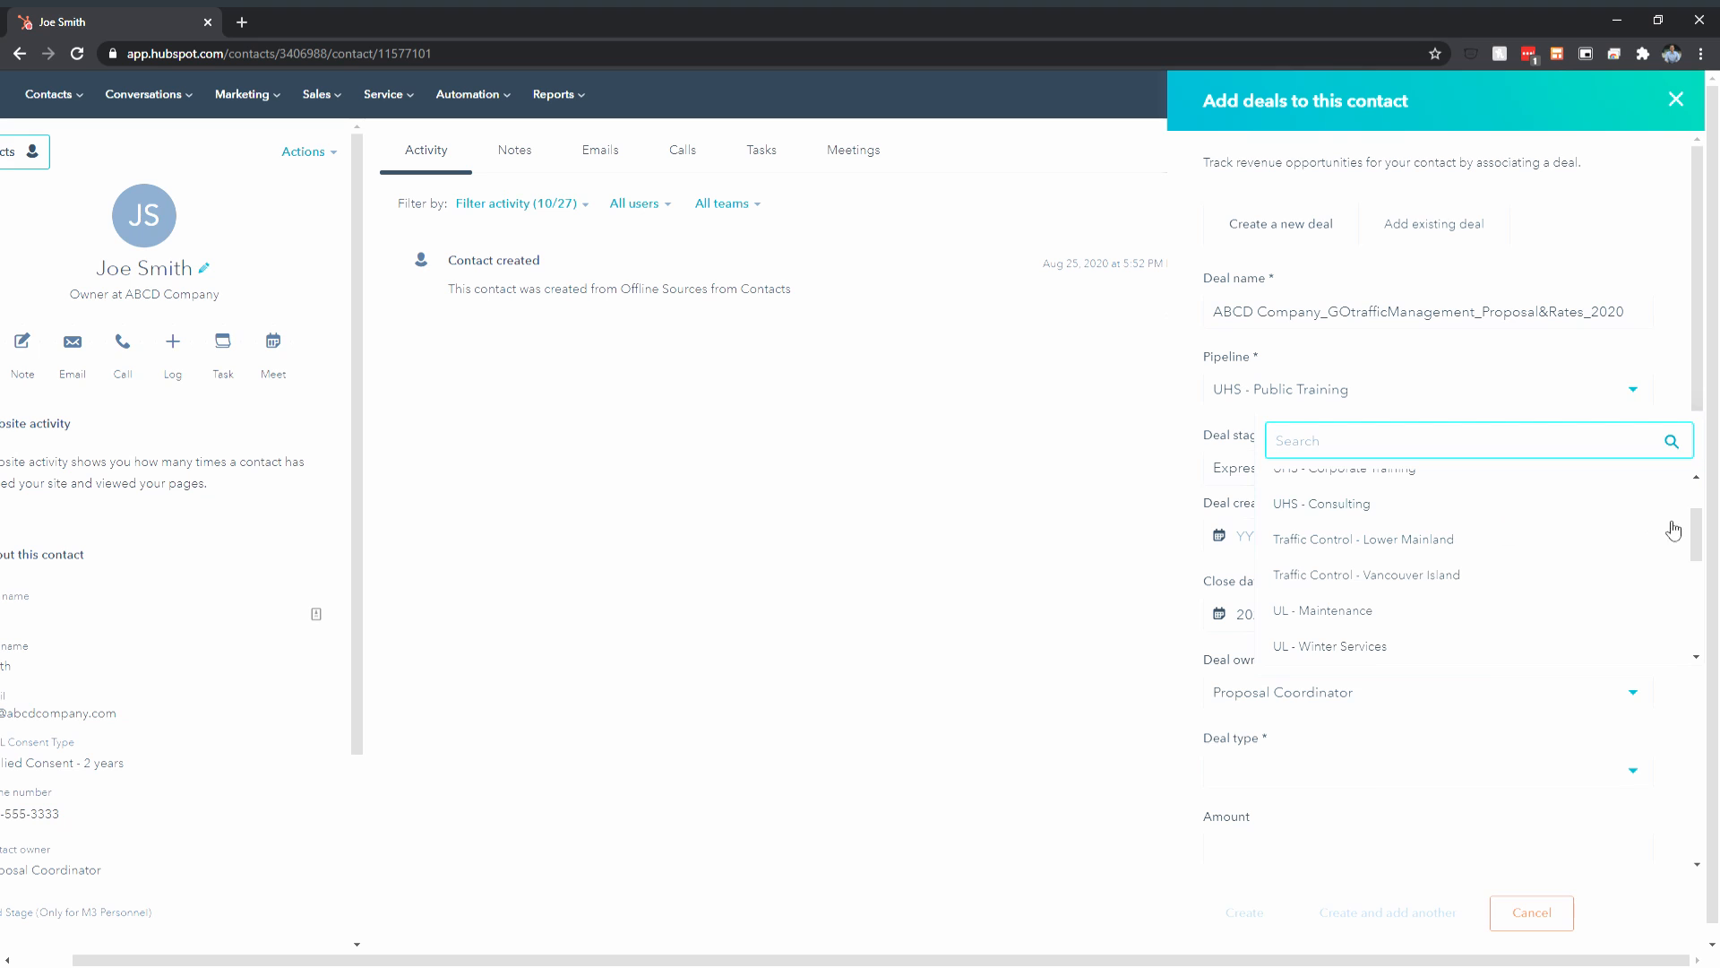
scroll(1463, 576, "down", 2)
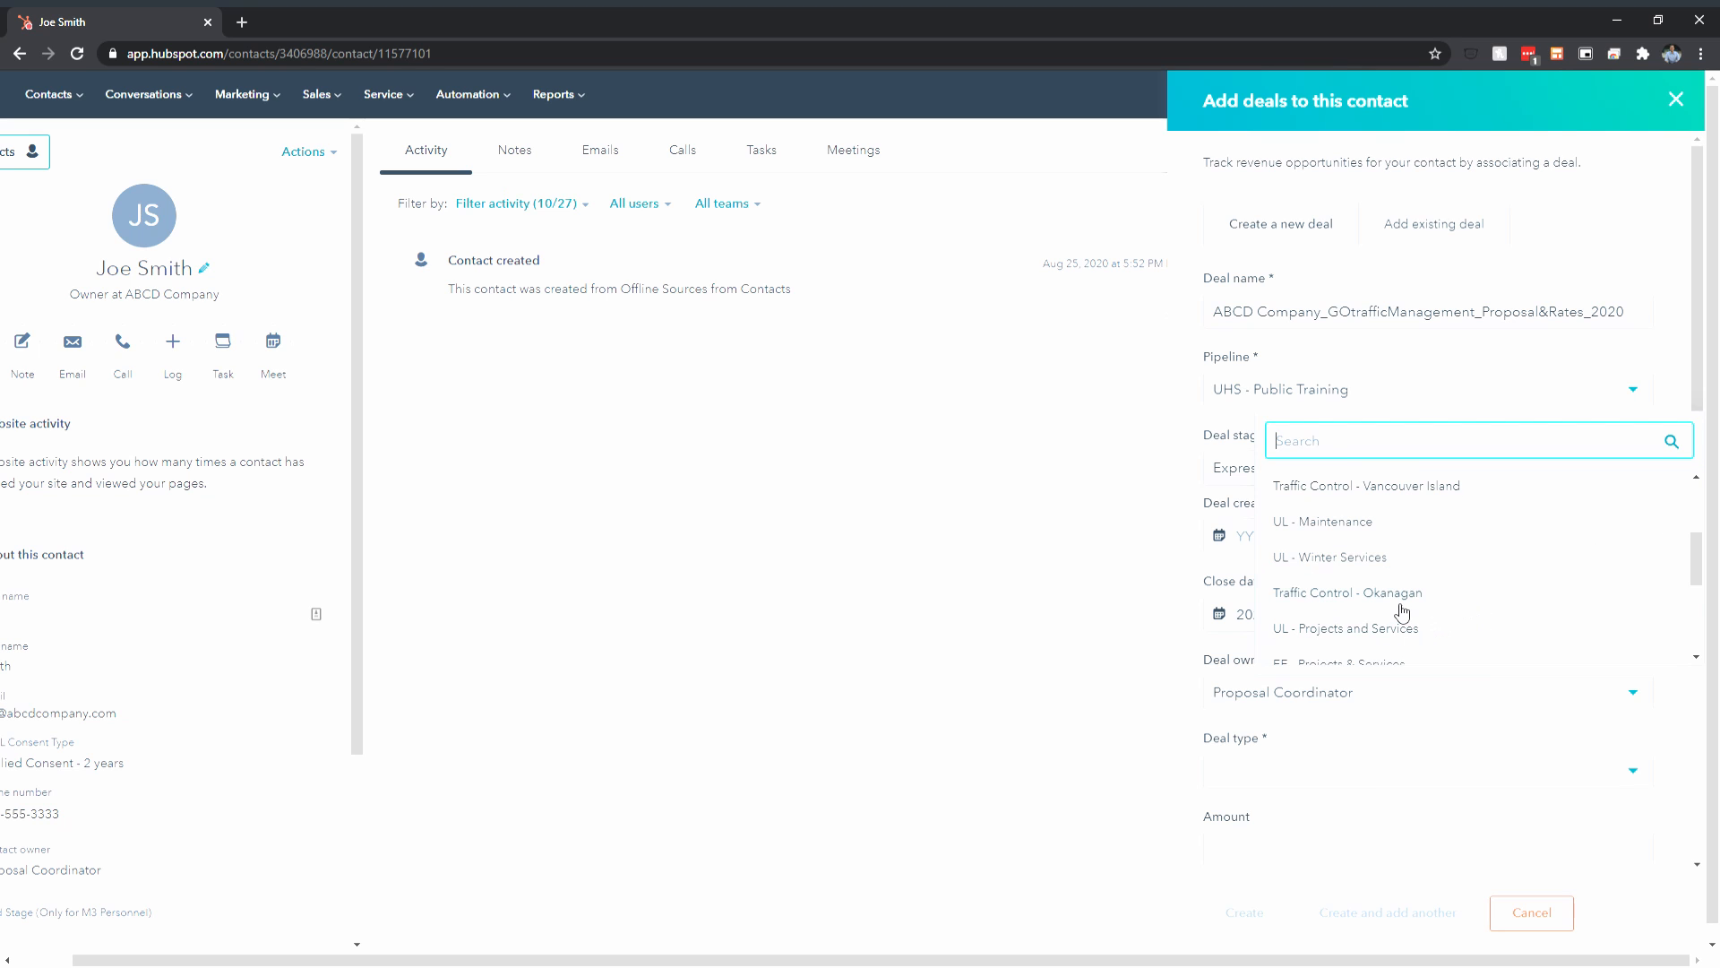
scroll(1507, 599, "down", 5)
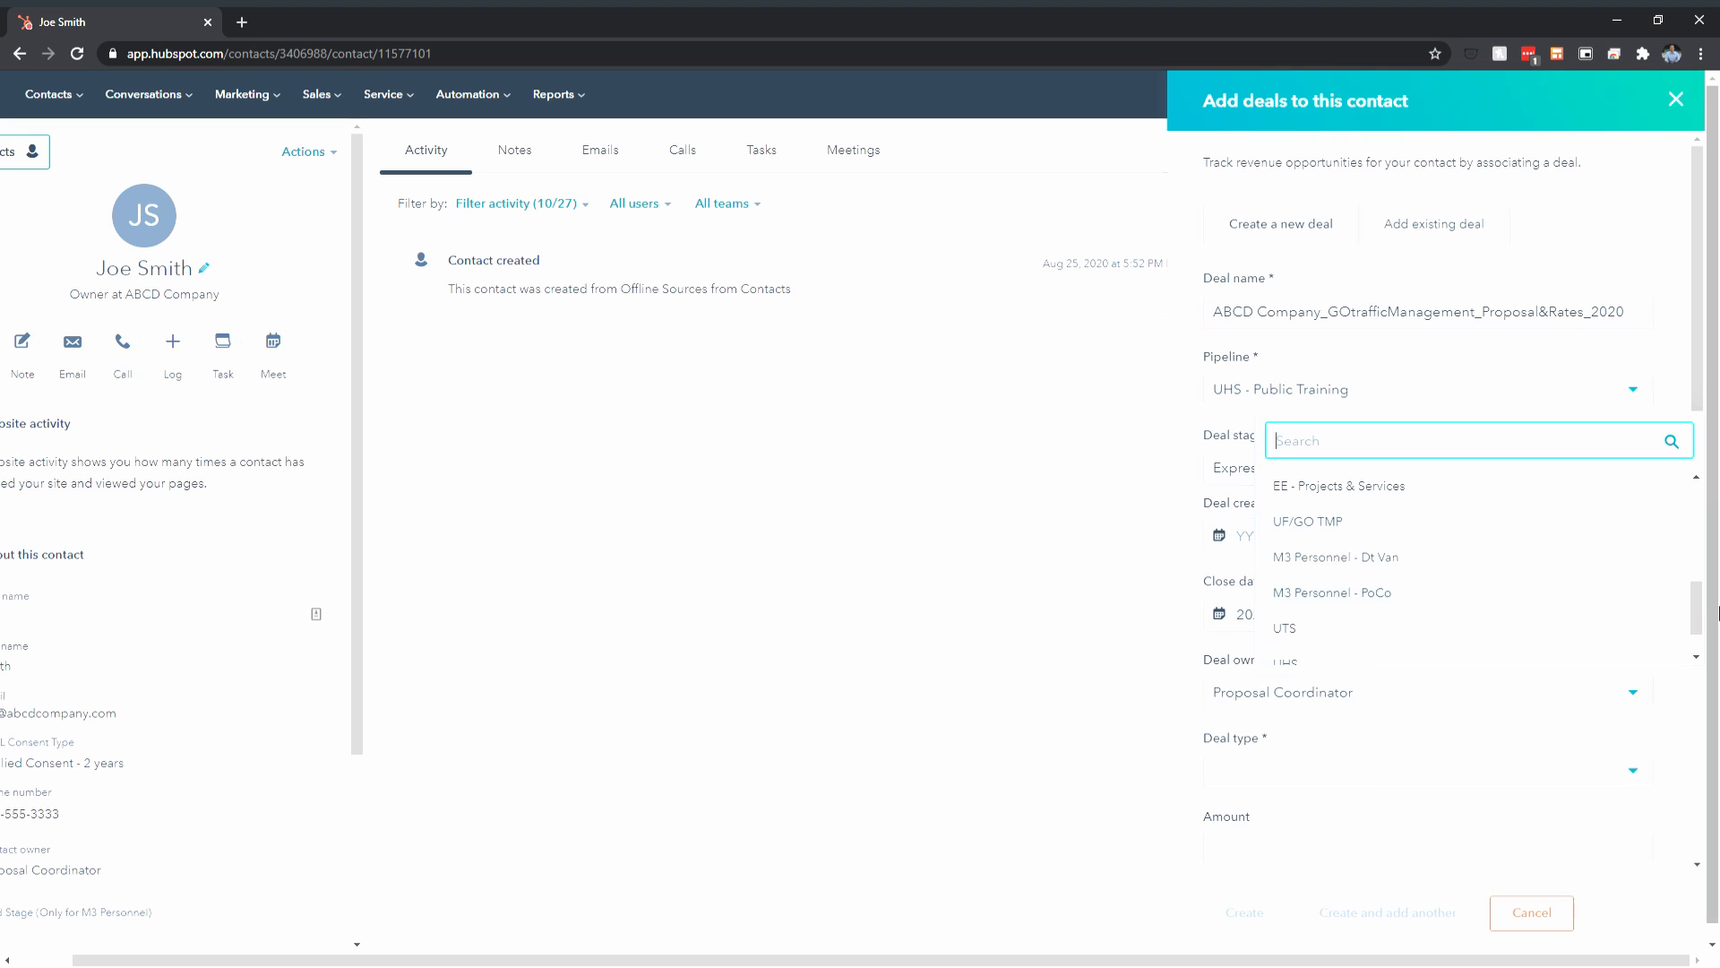
scroll(1553, 592, "down", 5)
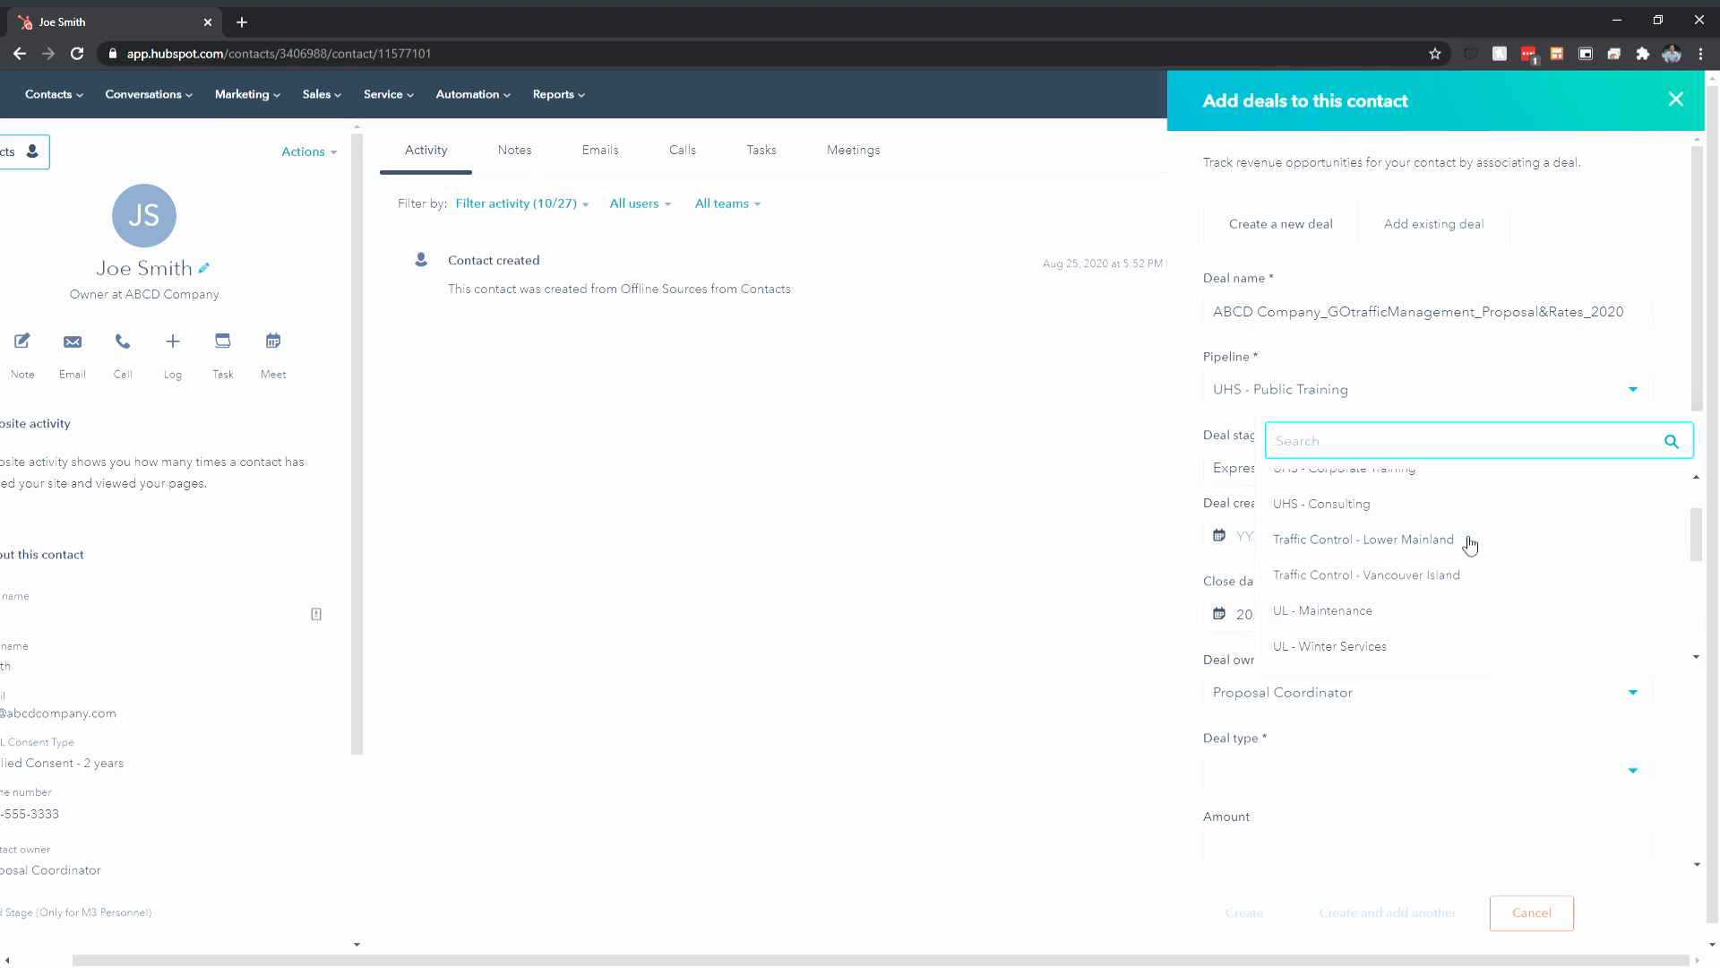
left_click(1471, 540)
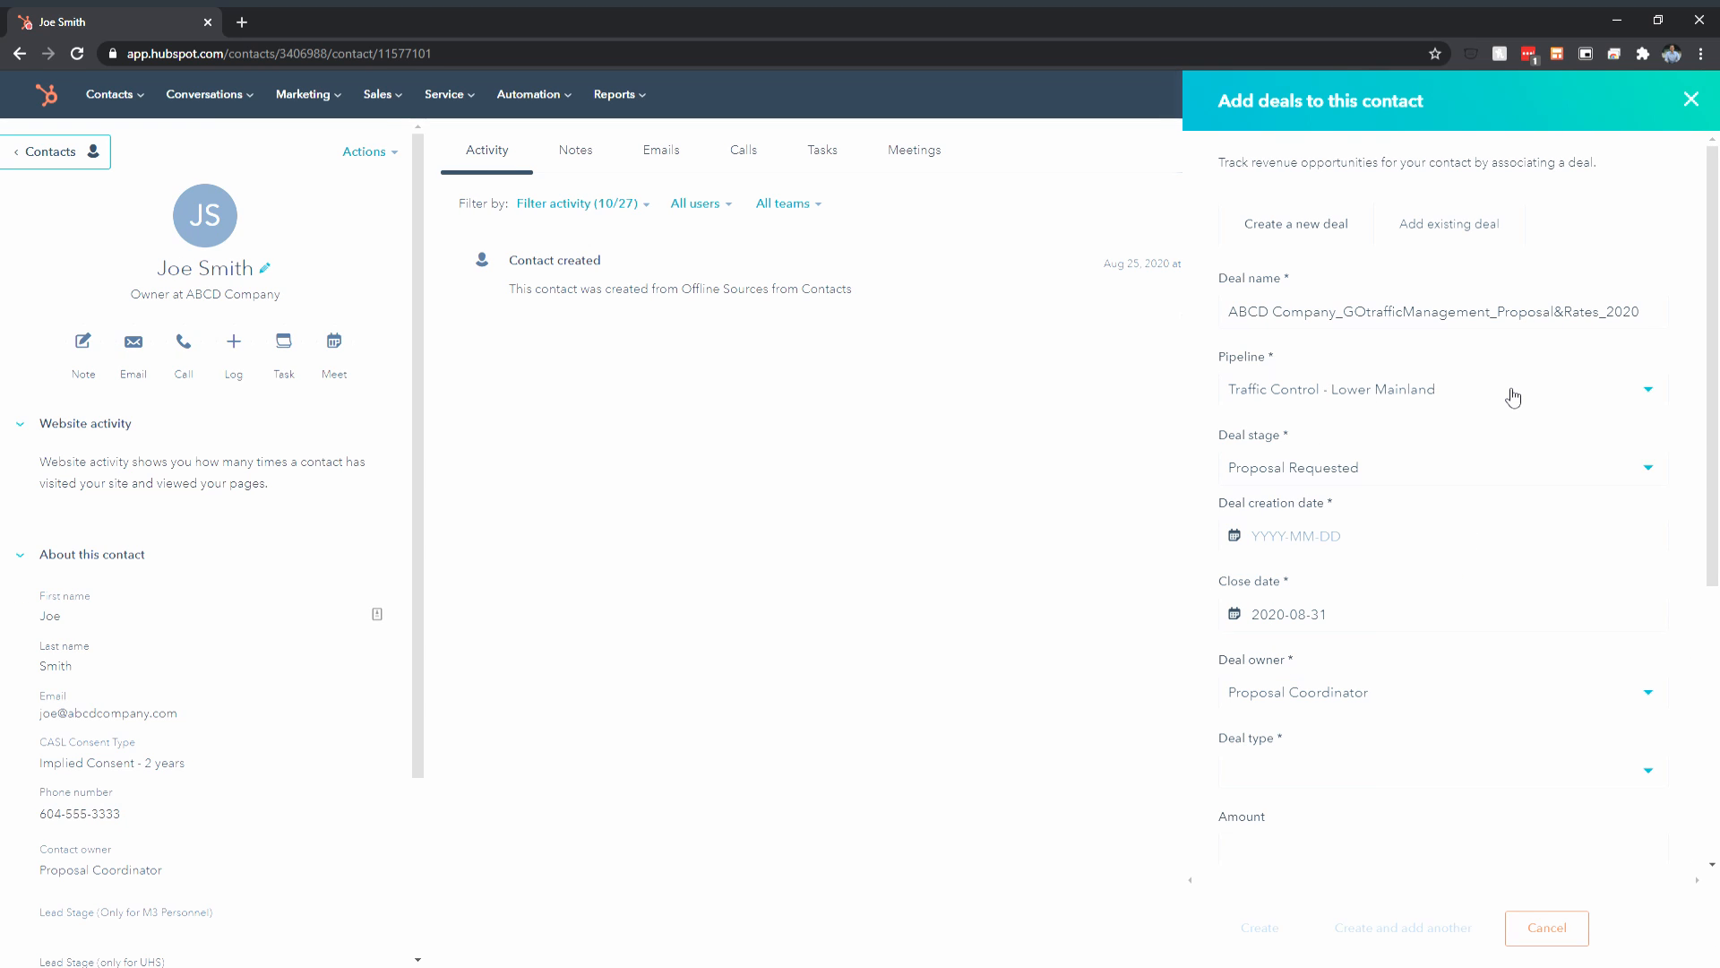
Keep the deal stage at Proposal Requested and set the creation date to 2020-08-25
left_click(1432, 475)
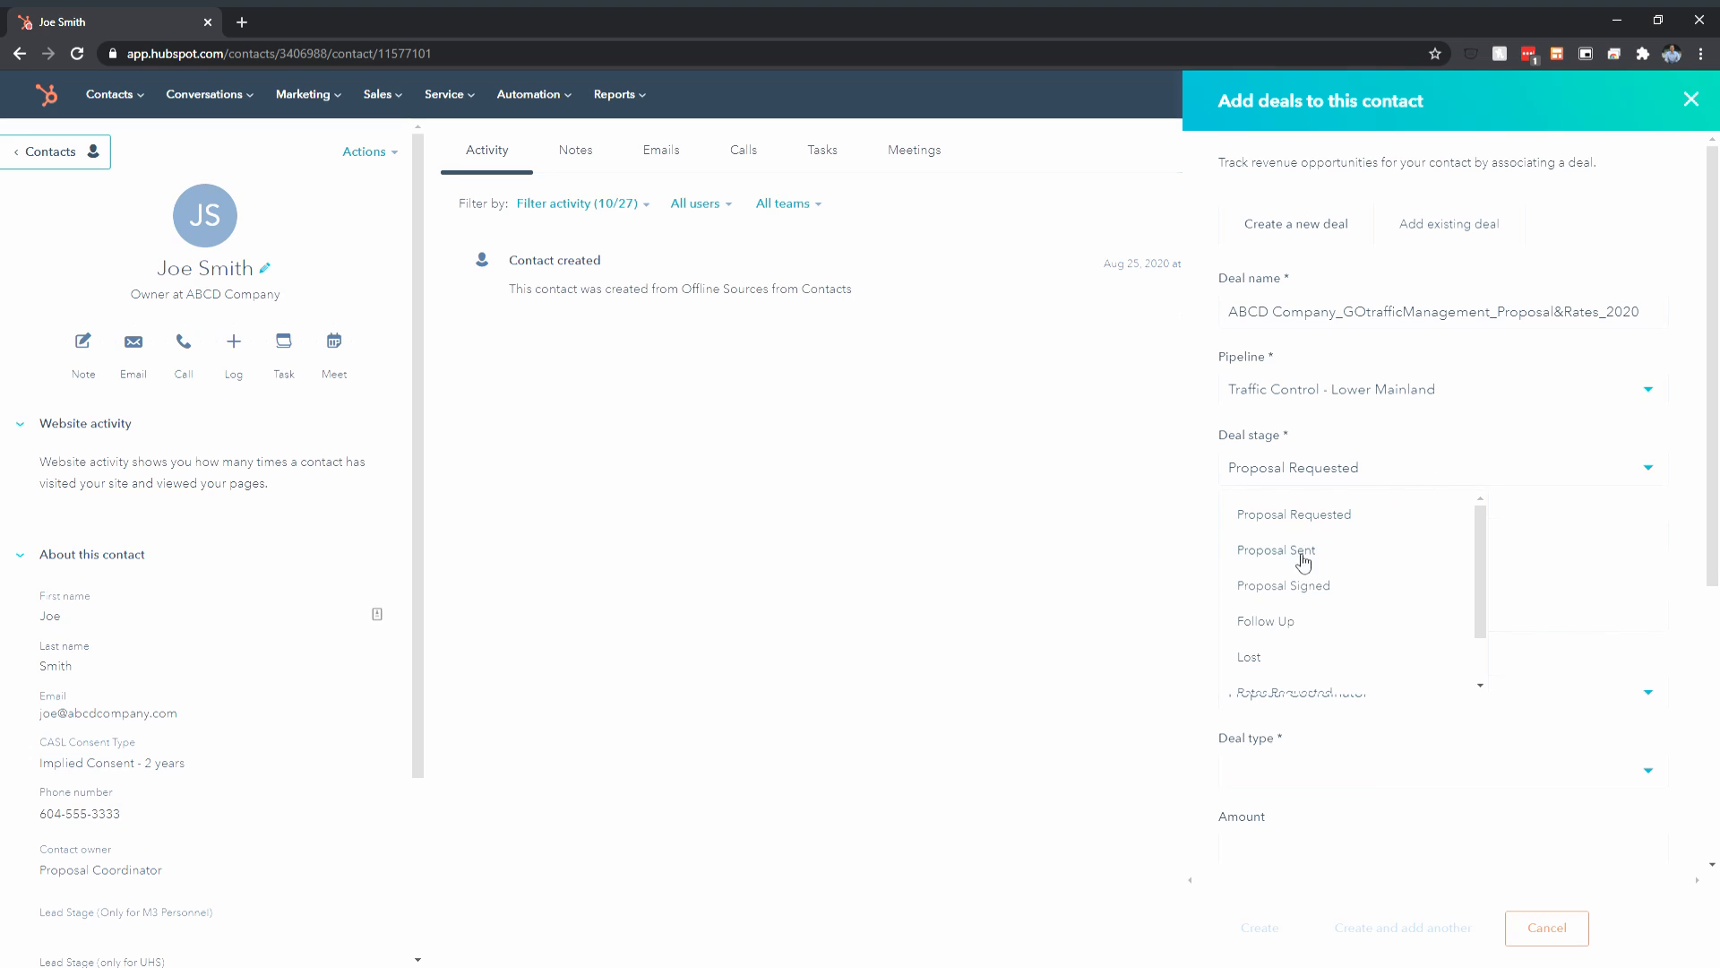
left_click(1349, 520)
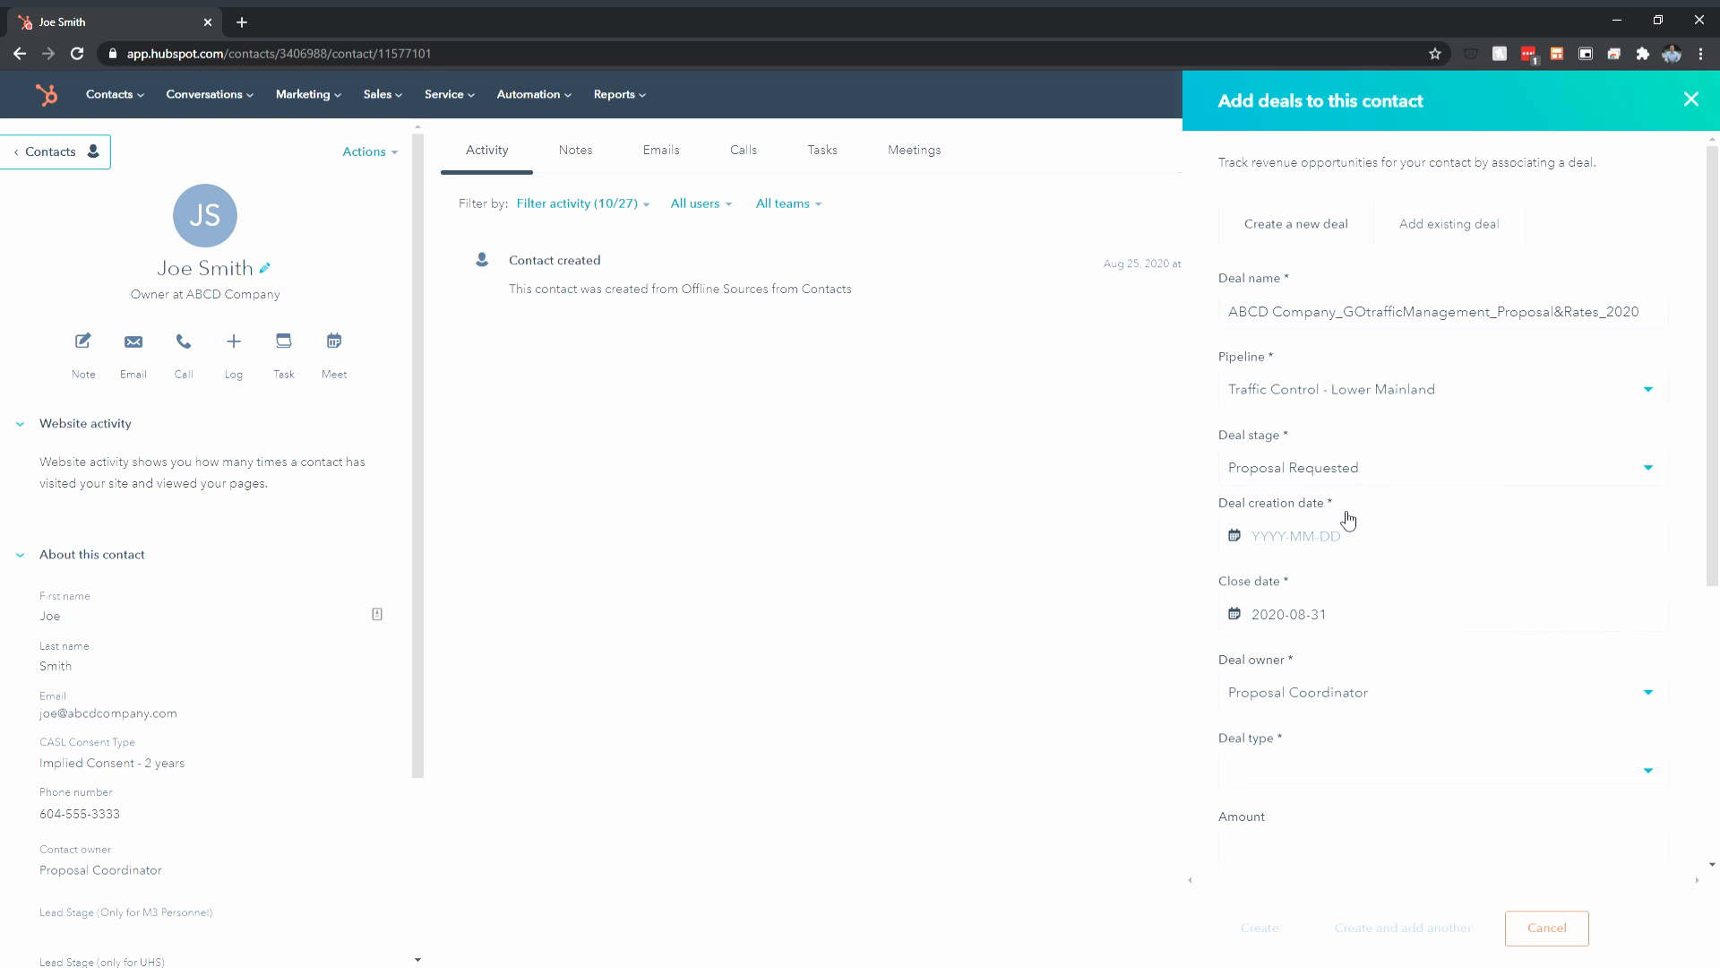
left_click(1382, 480)
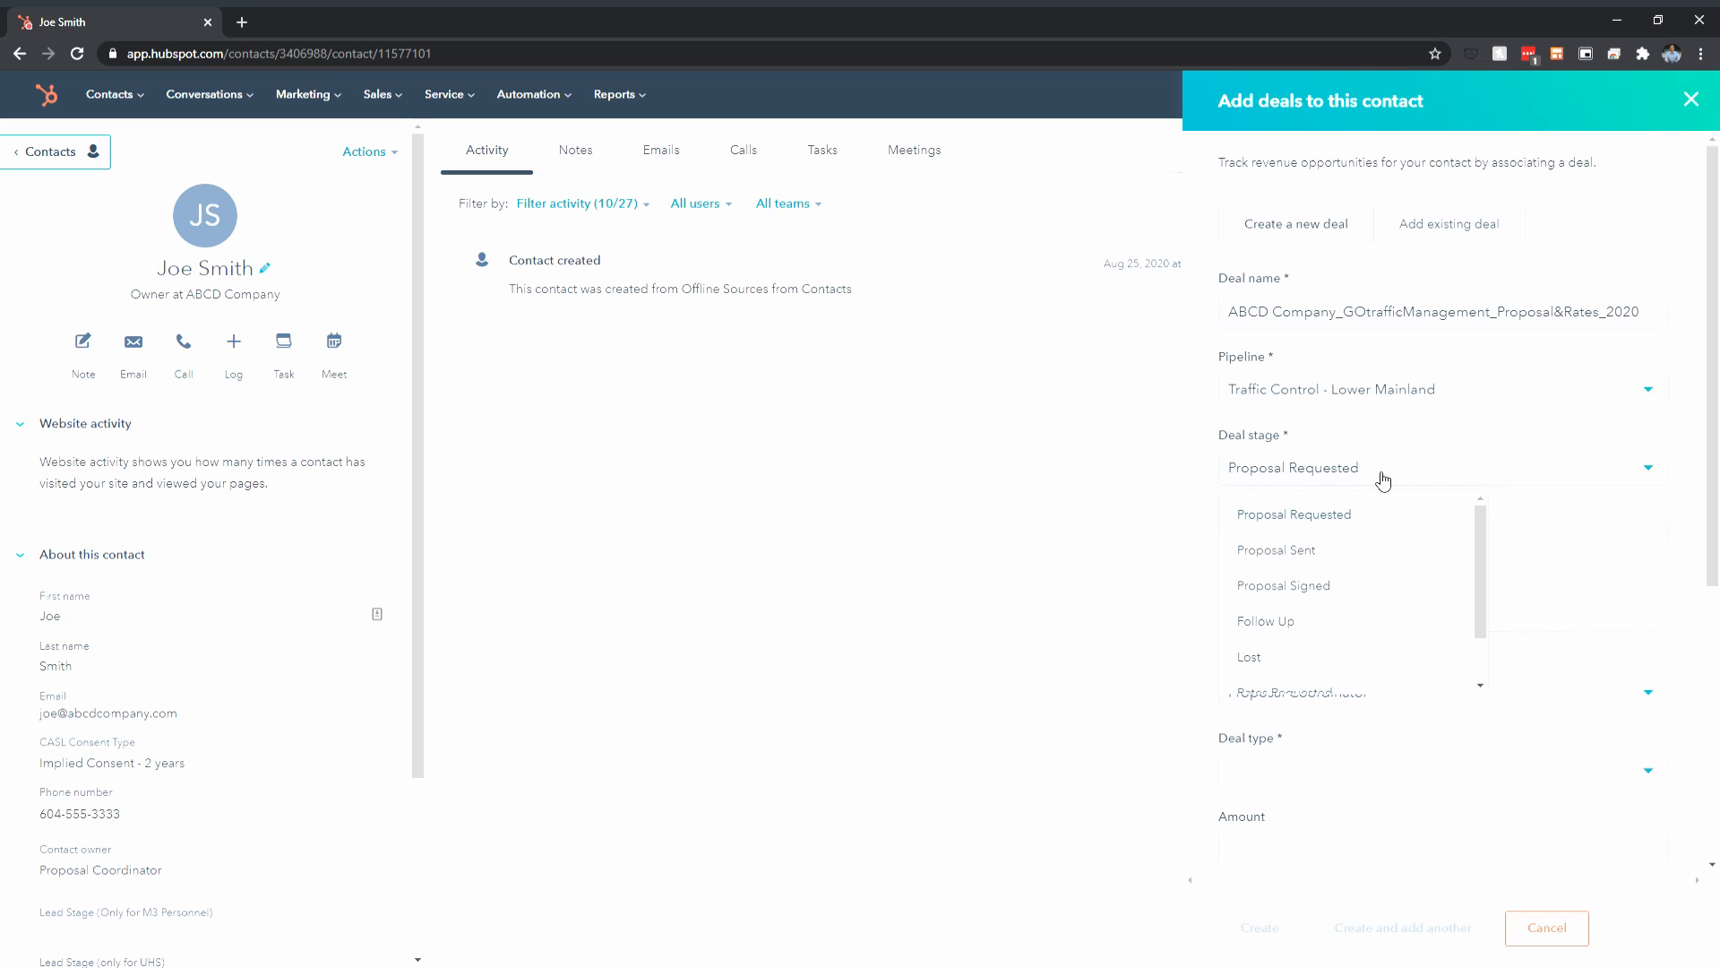
left_click(1393, 527)
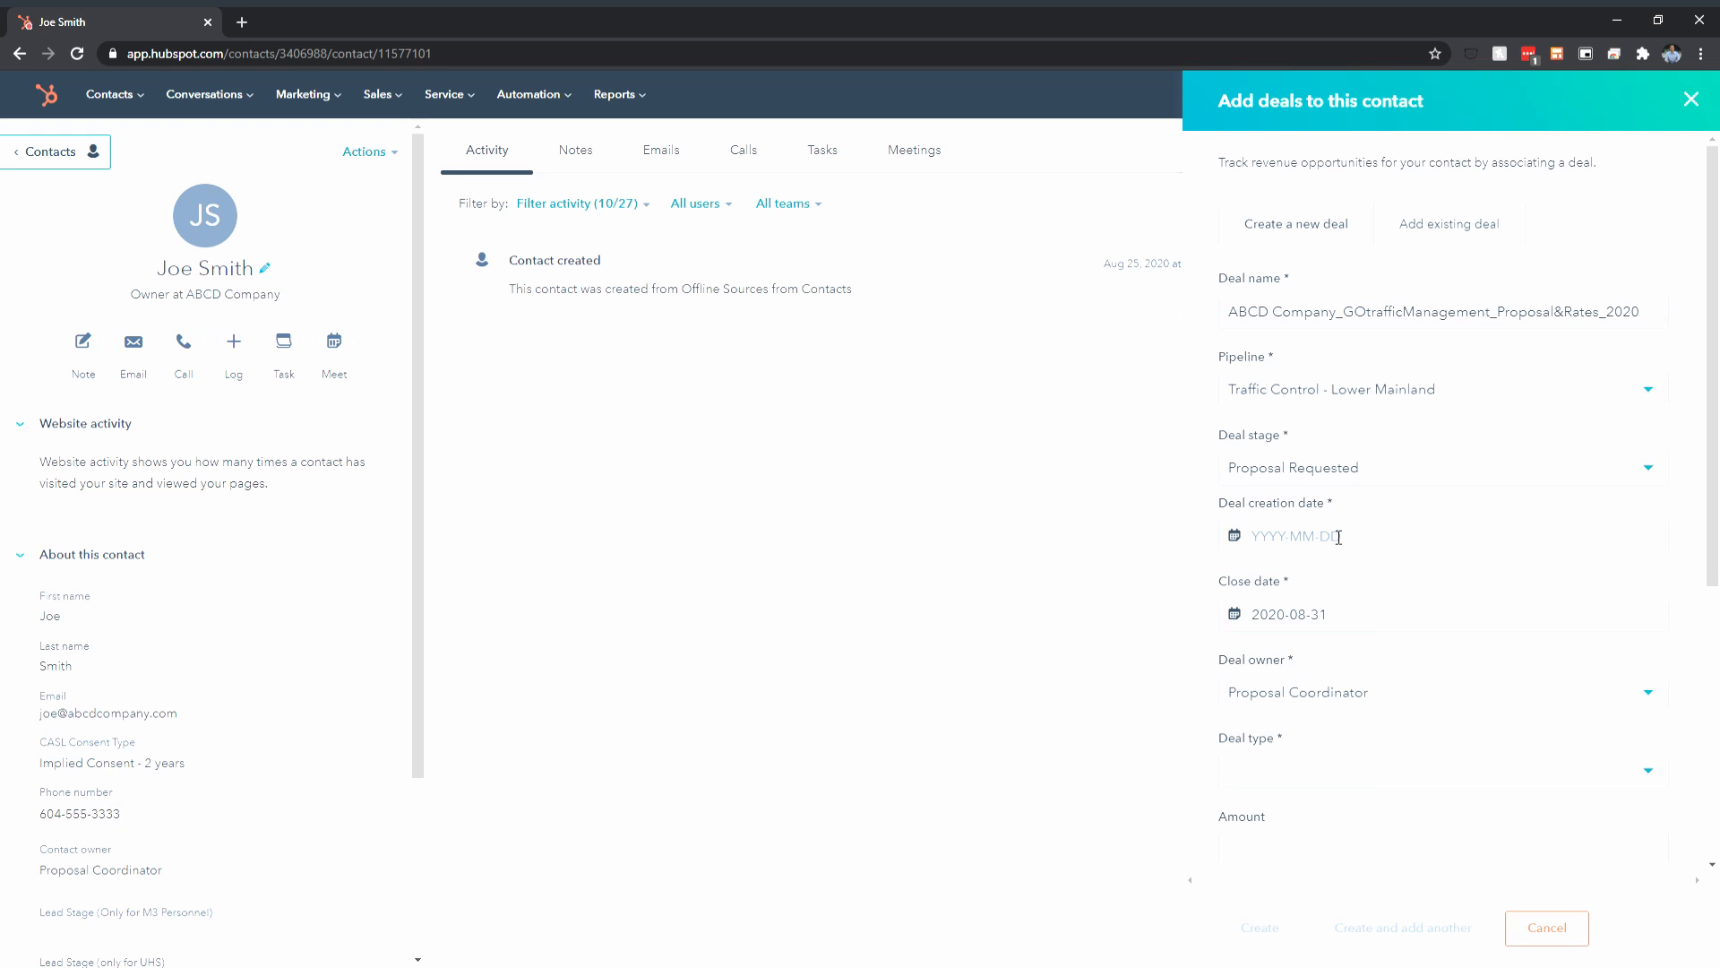
left_click(1391, 535)
left_click(1338, 760)
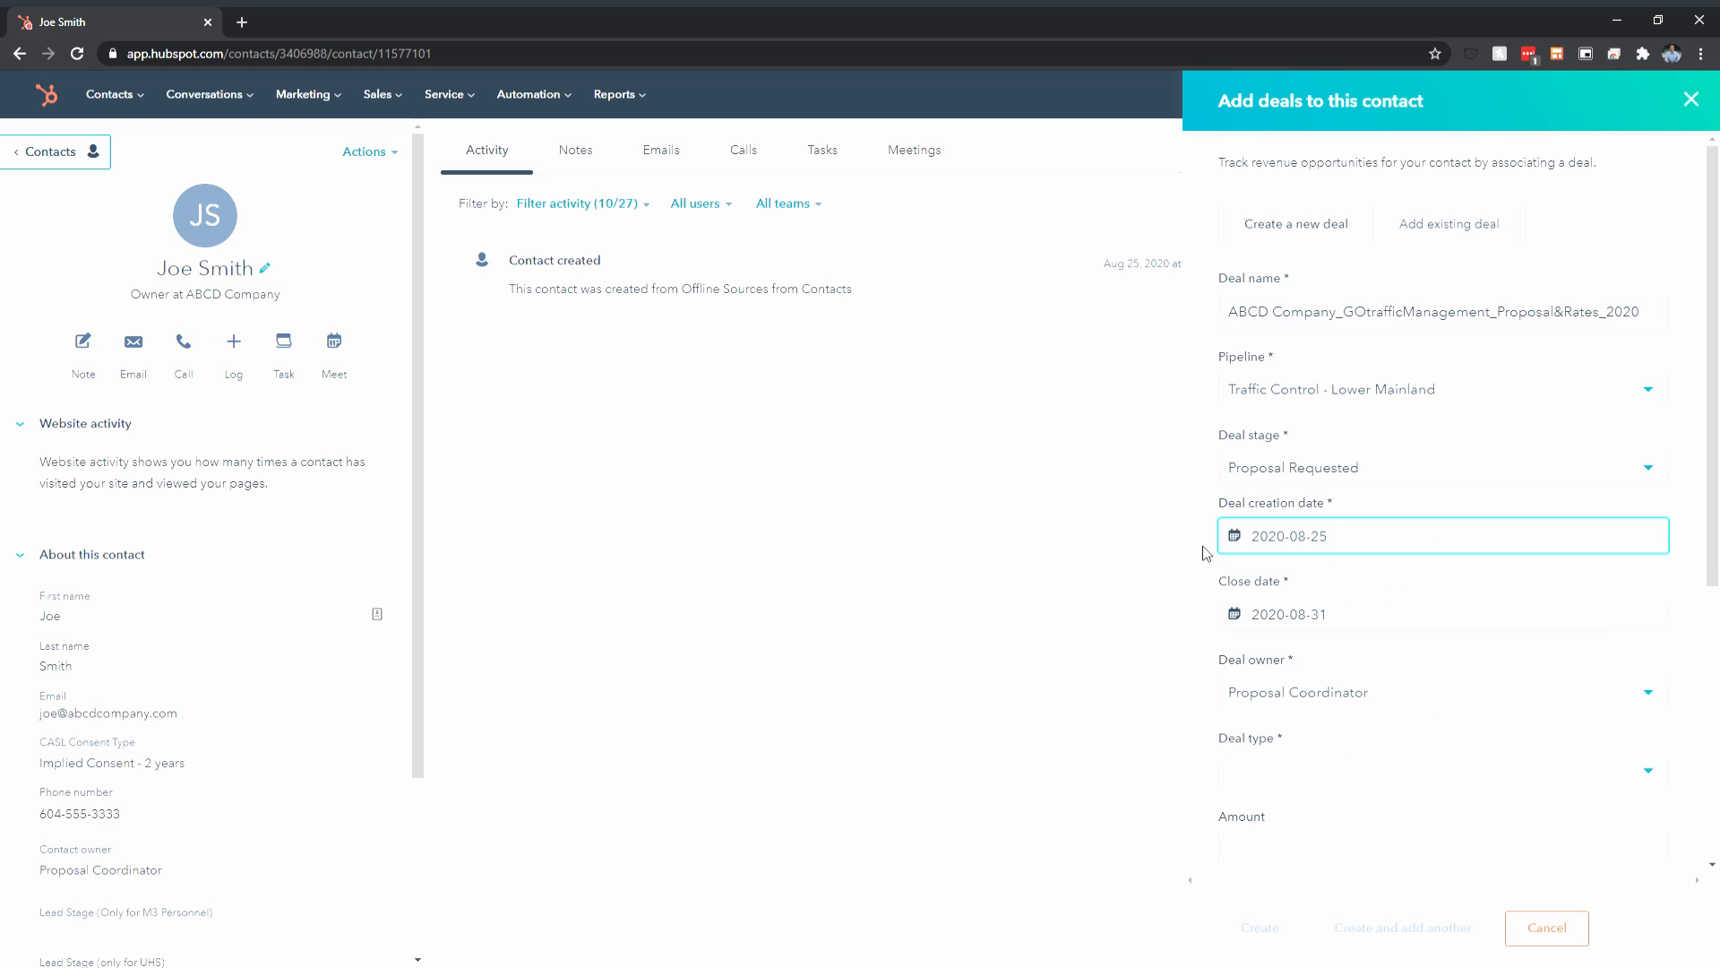
Set the deal's close date to 2020-09-15
left_click(1343, 618)
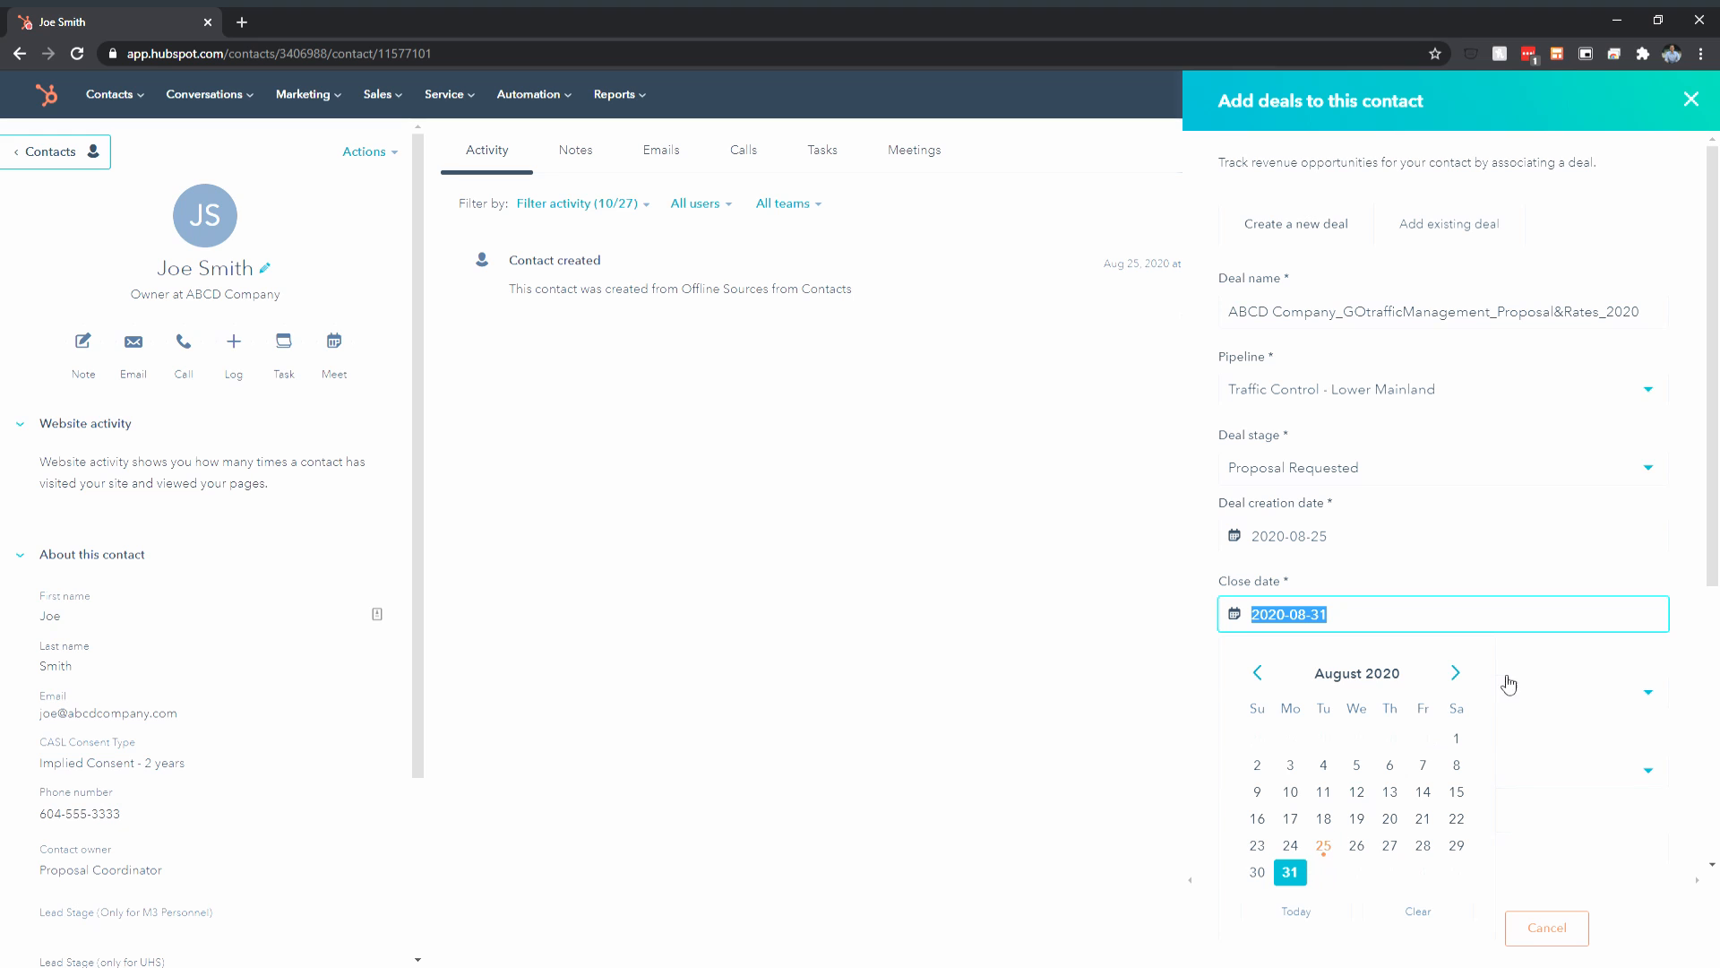
left_click(1456, 672)
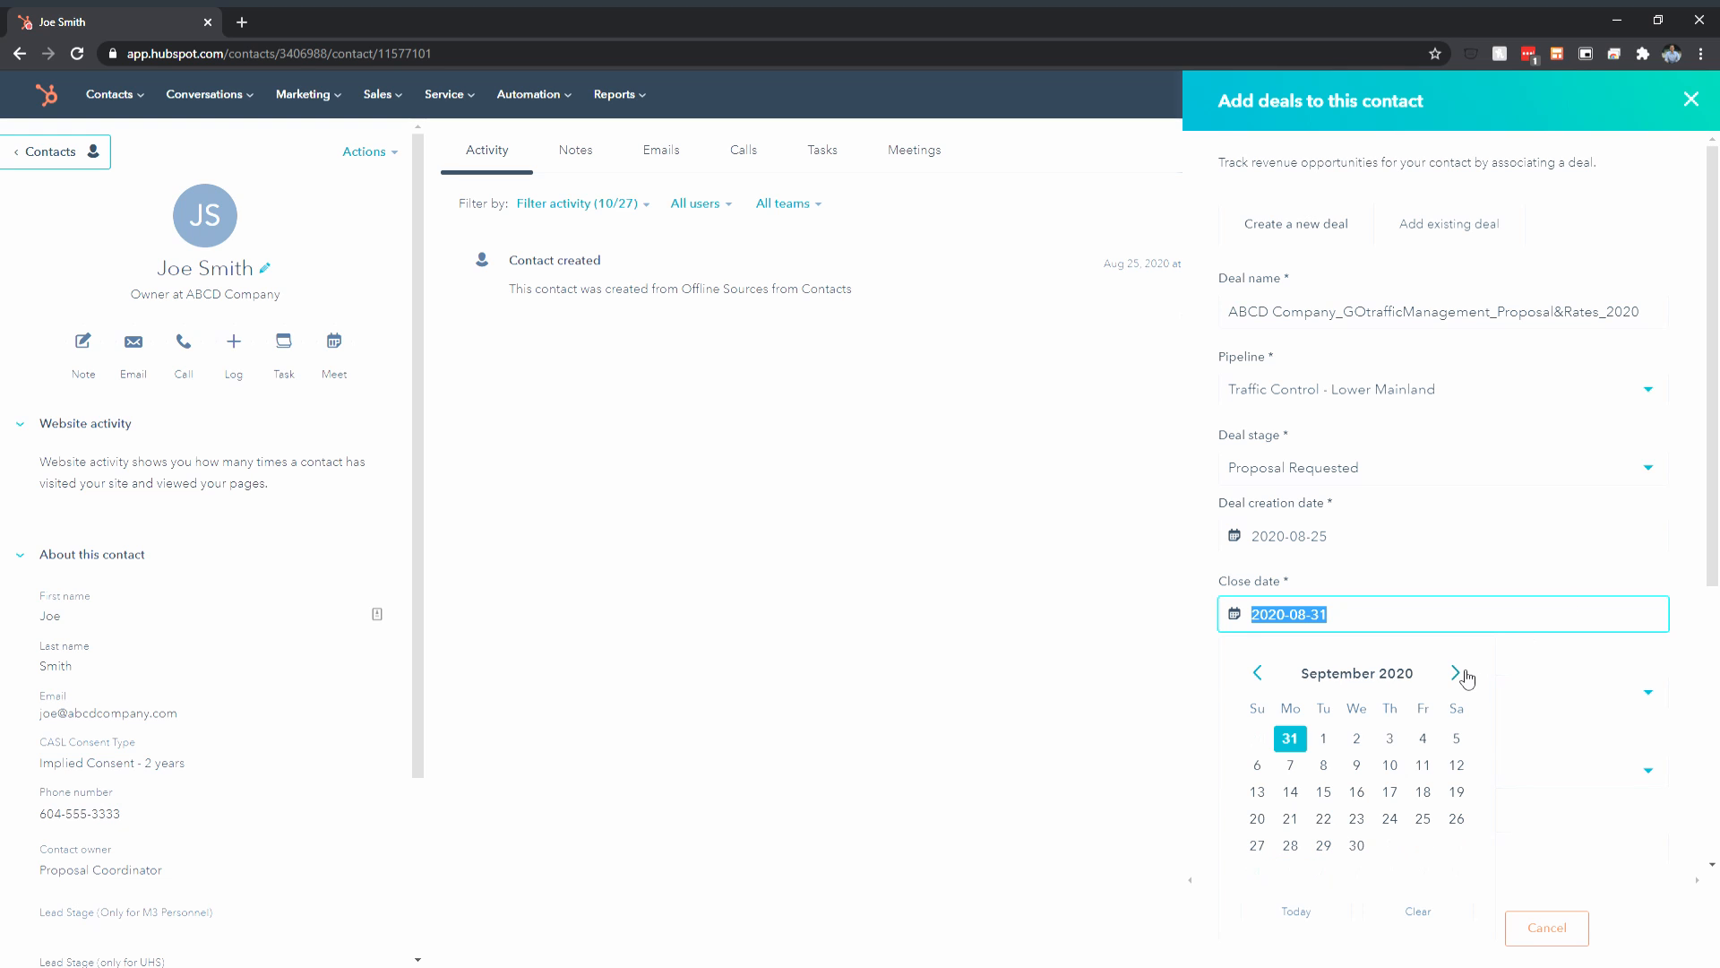
left_click(1258, 673)
left_click(1456, 673)
left_click(1324, 792)
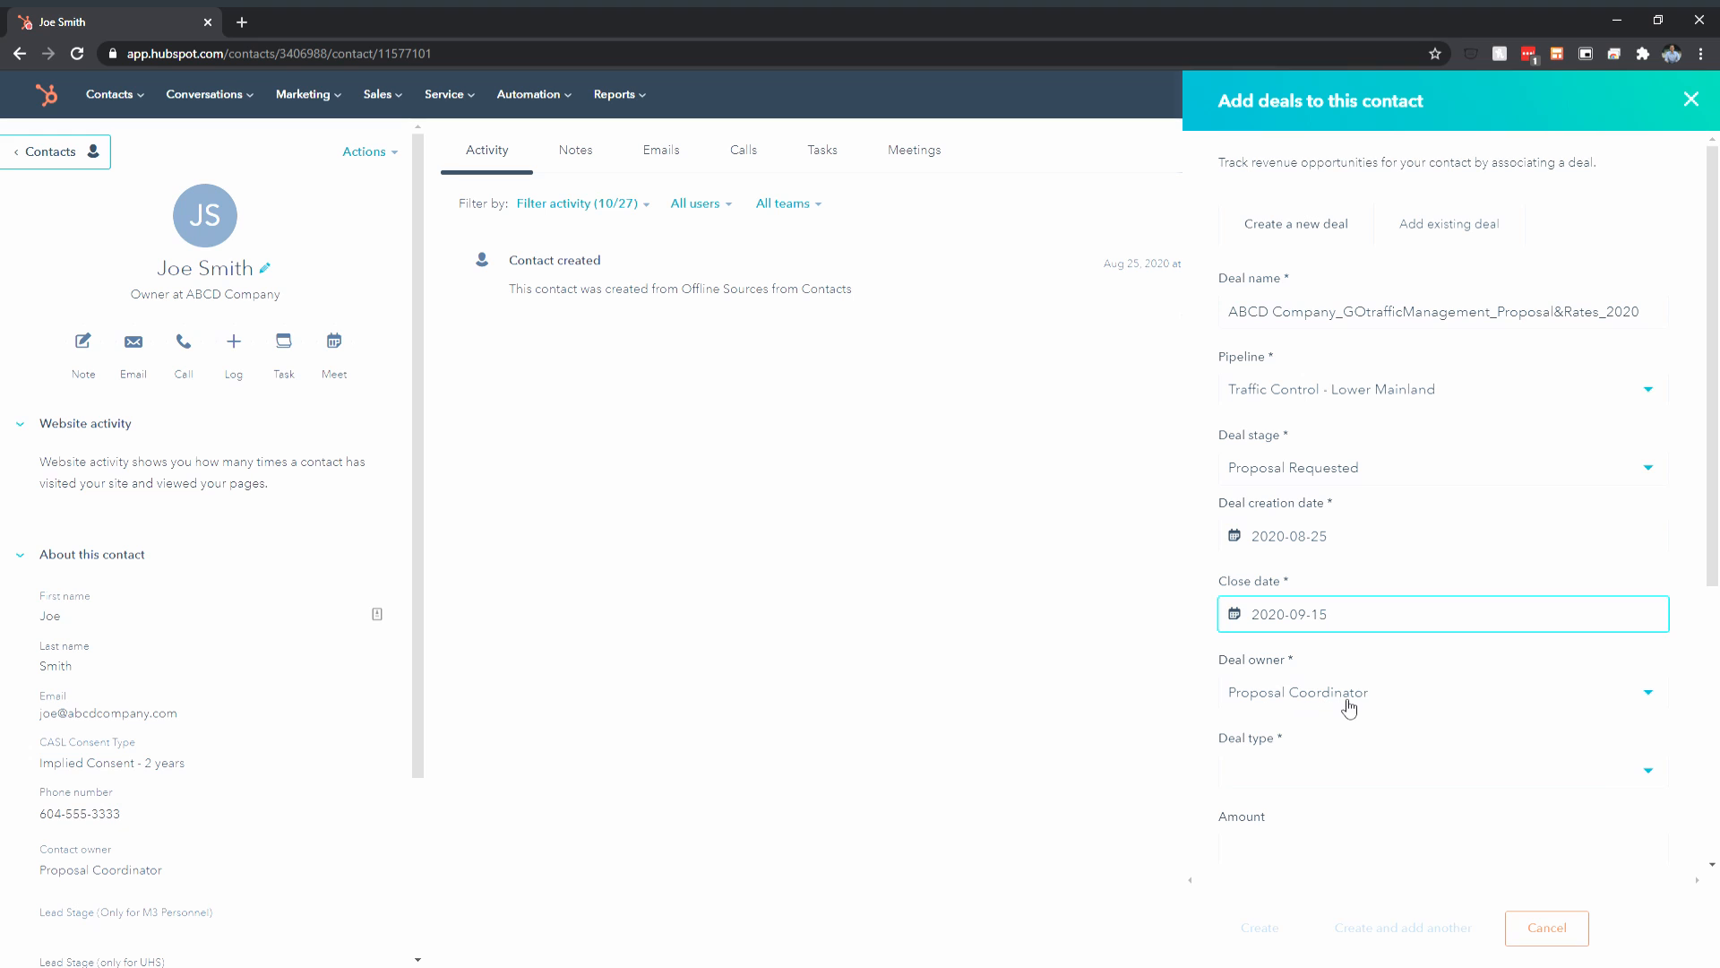
Set the deal type to New Business
scroll(1350, 708, "down", 1)
left_click(1321, 684)
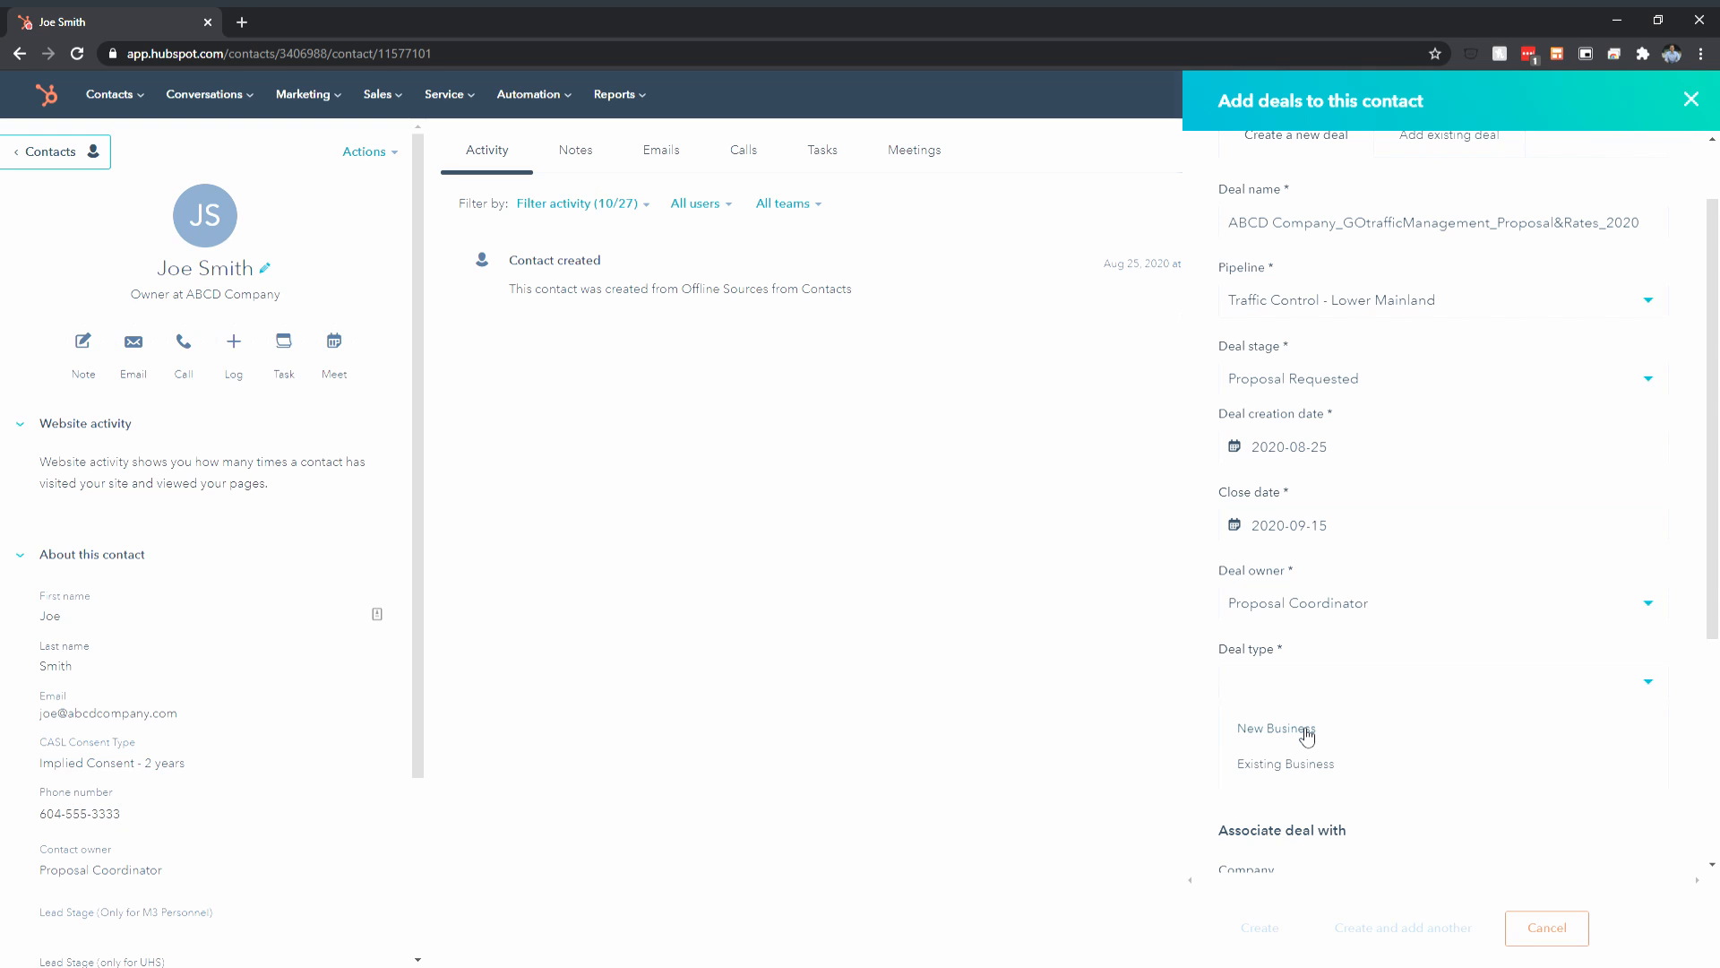
left_click(1303, 764)
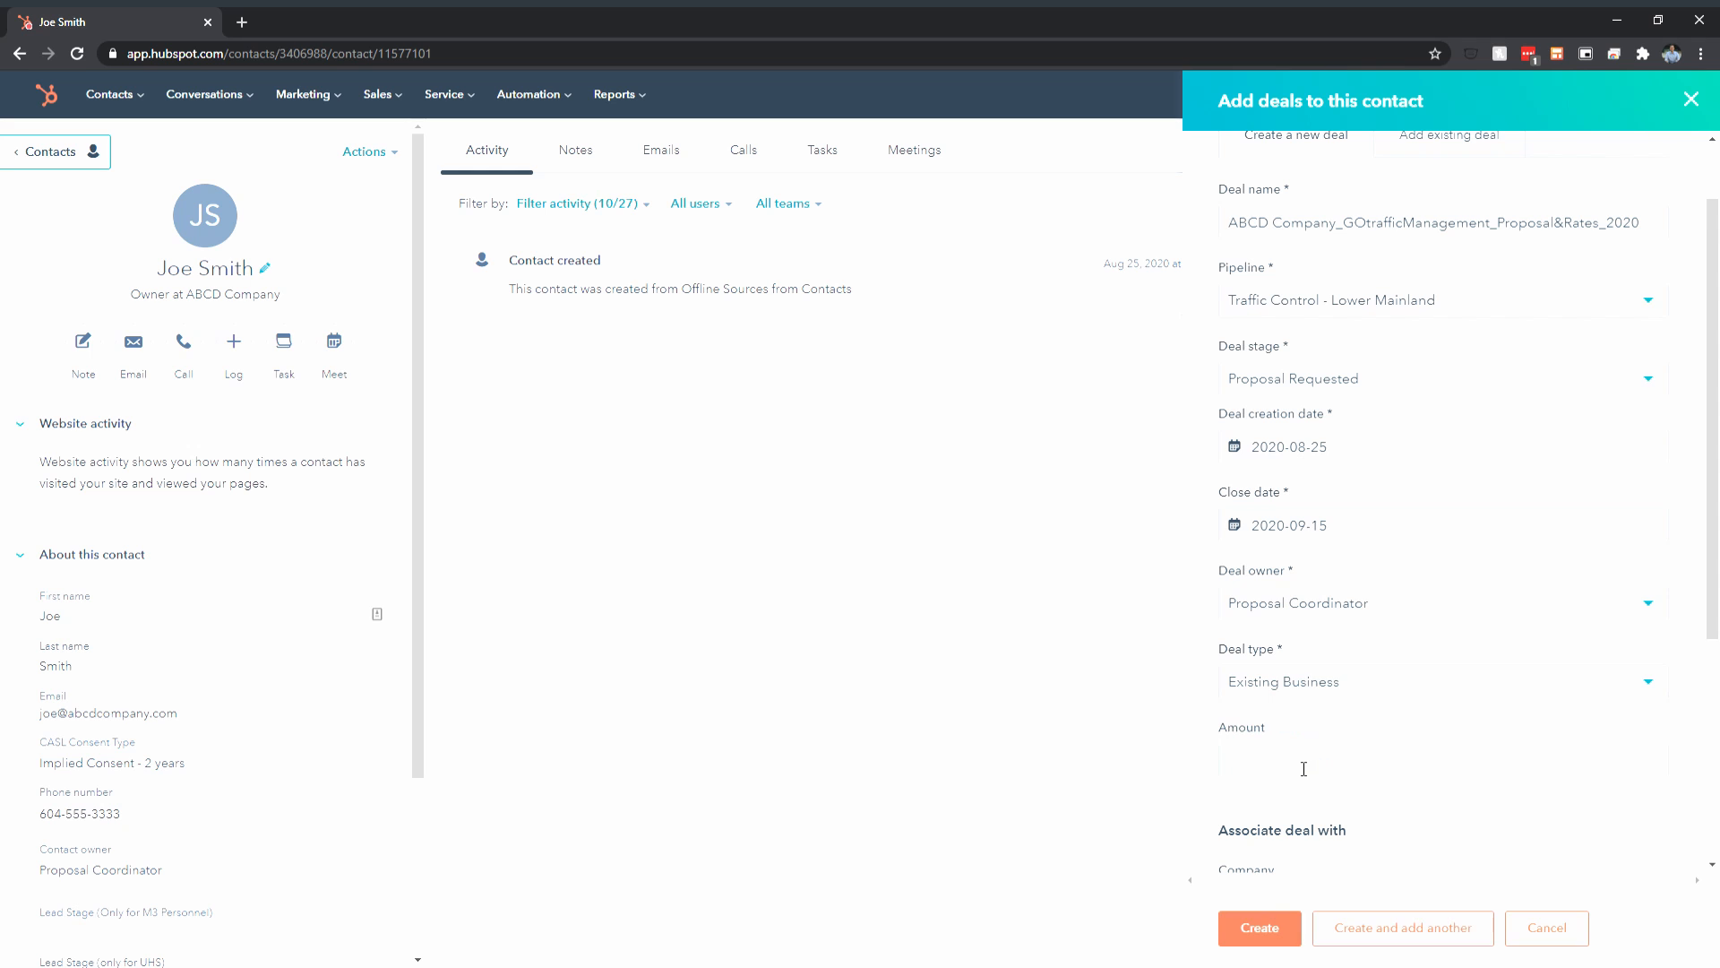
left_click(1347, 686)
left_click(1302, 720)
Review the deal's associations with ABCD Company and the contact
scroll(1259, 569, "down", 2)
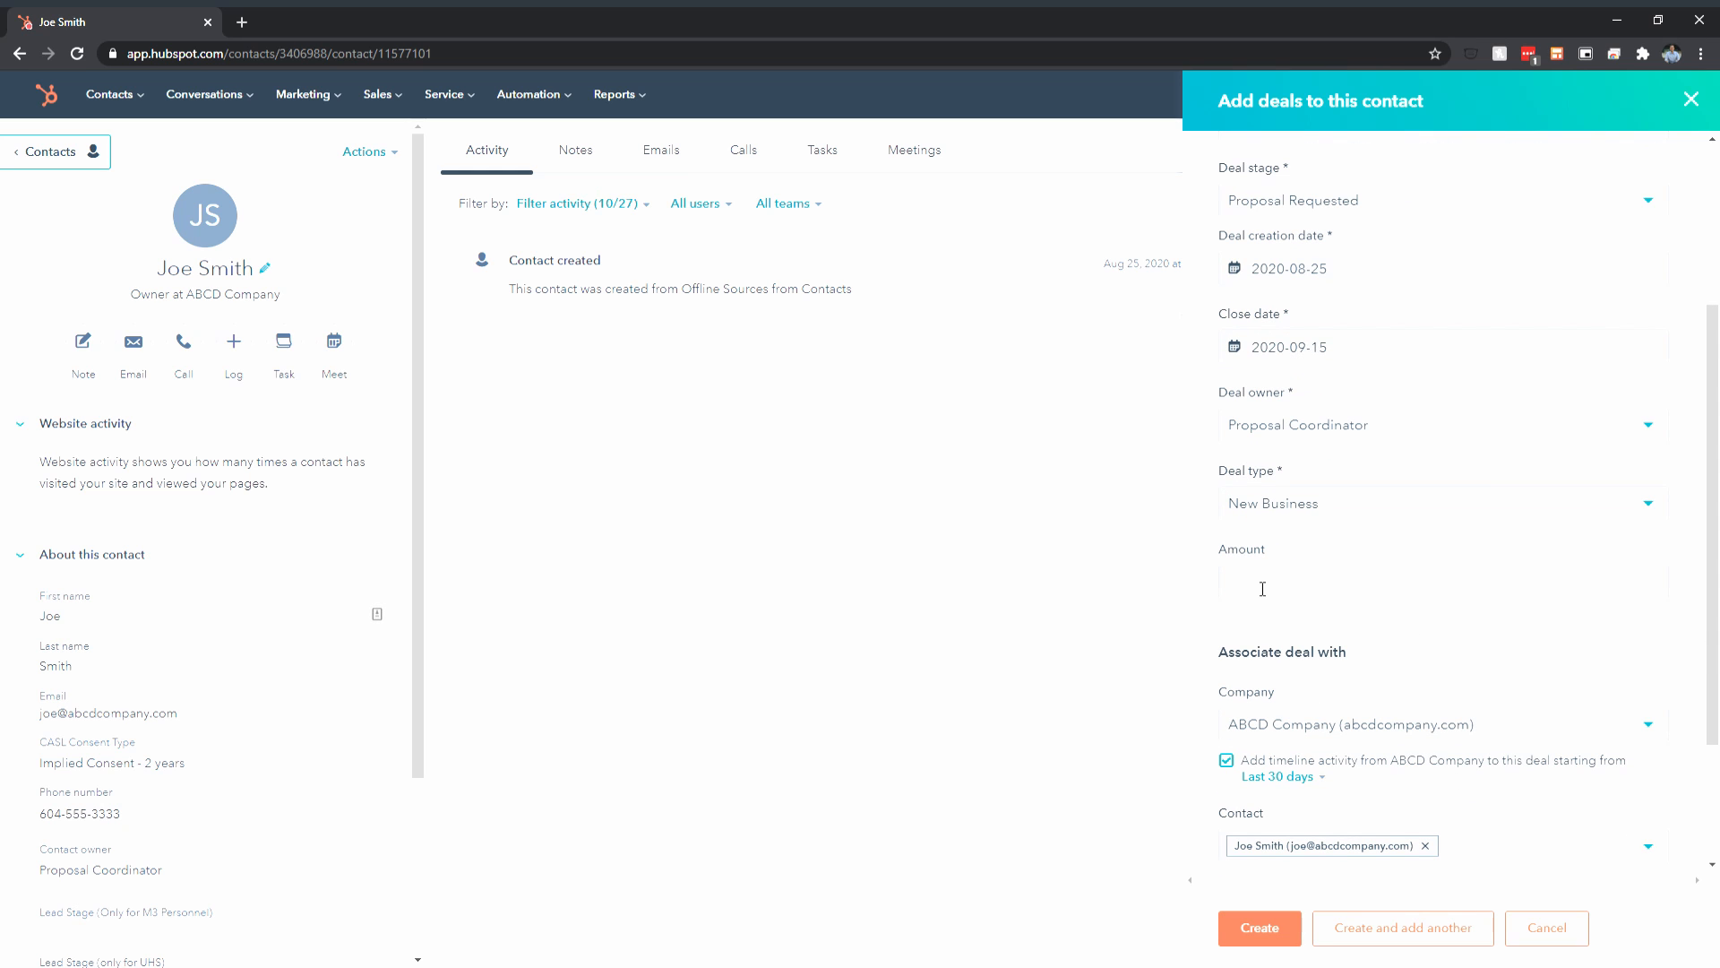
scroll(1413, 671, "up", 3)
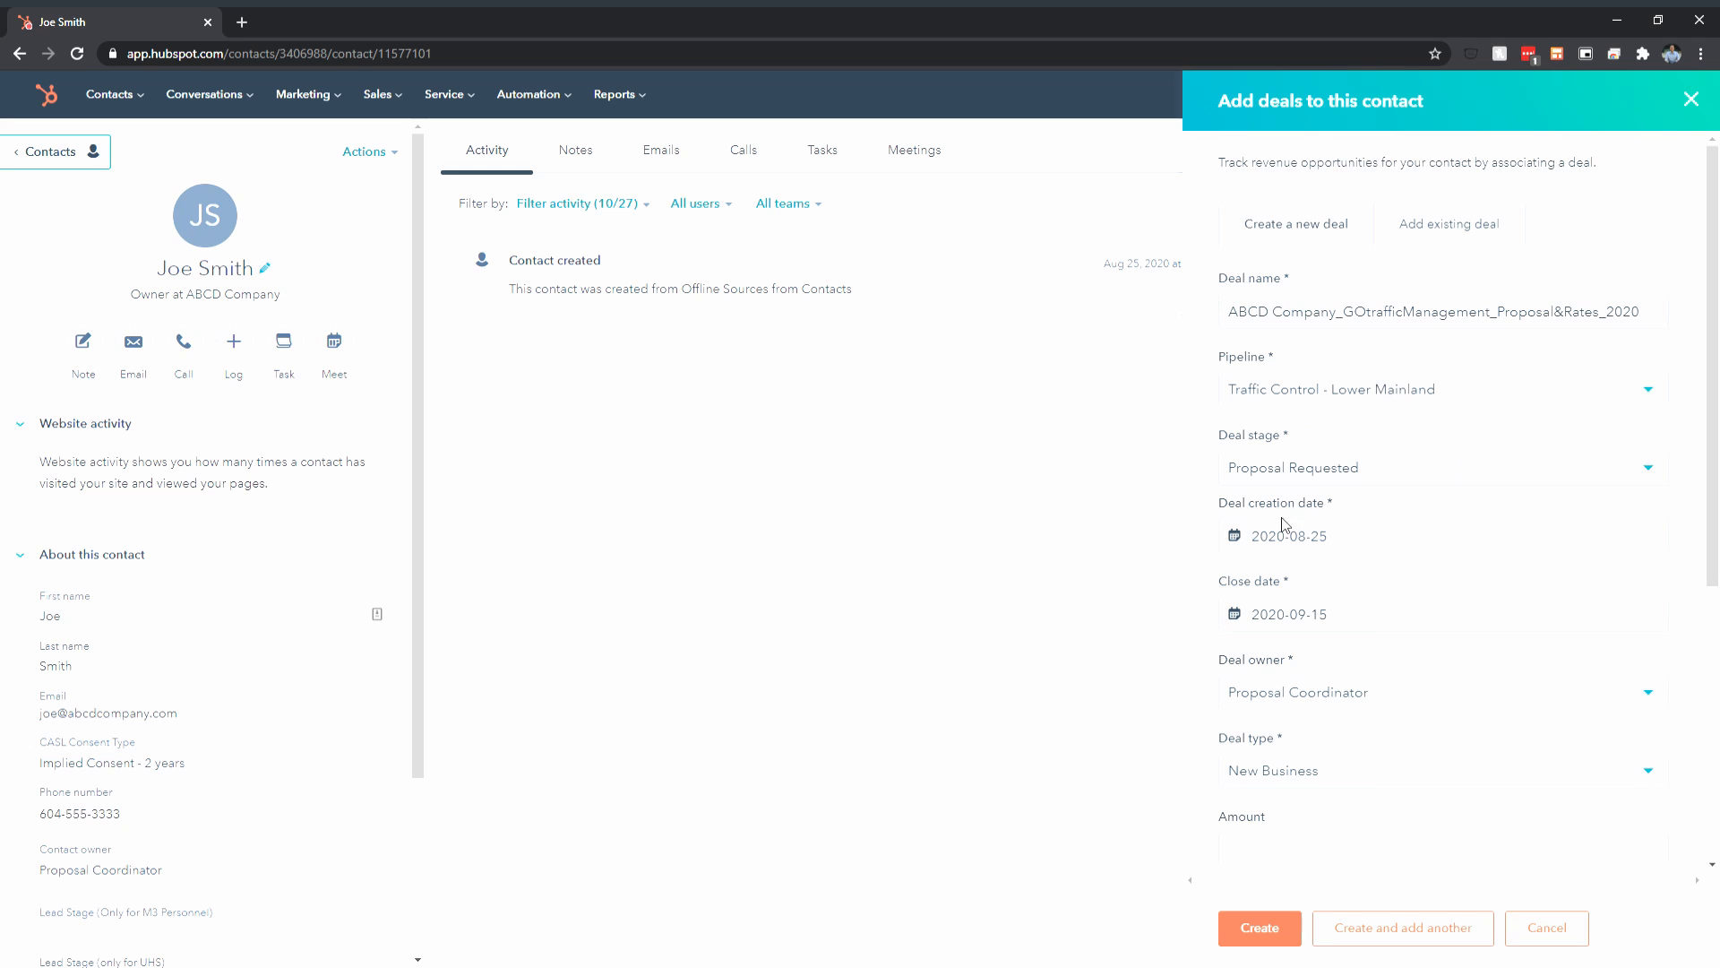
scroll(1326, 627, "down", 1)
scroll(1366, 333, "down", 4)
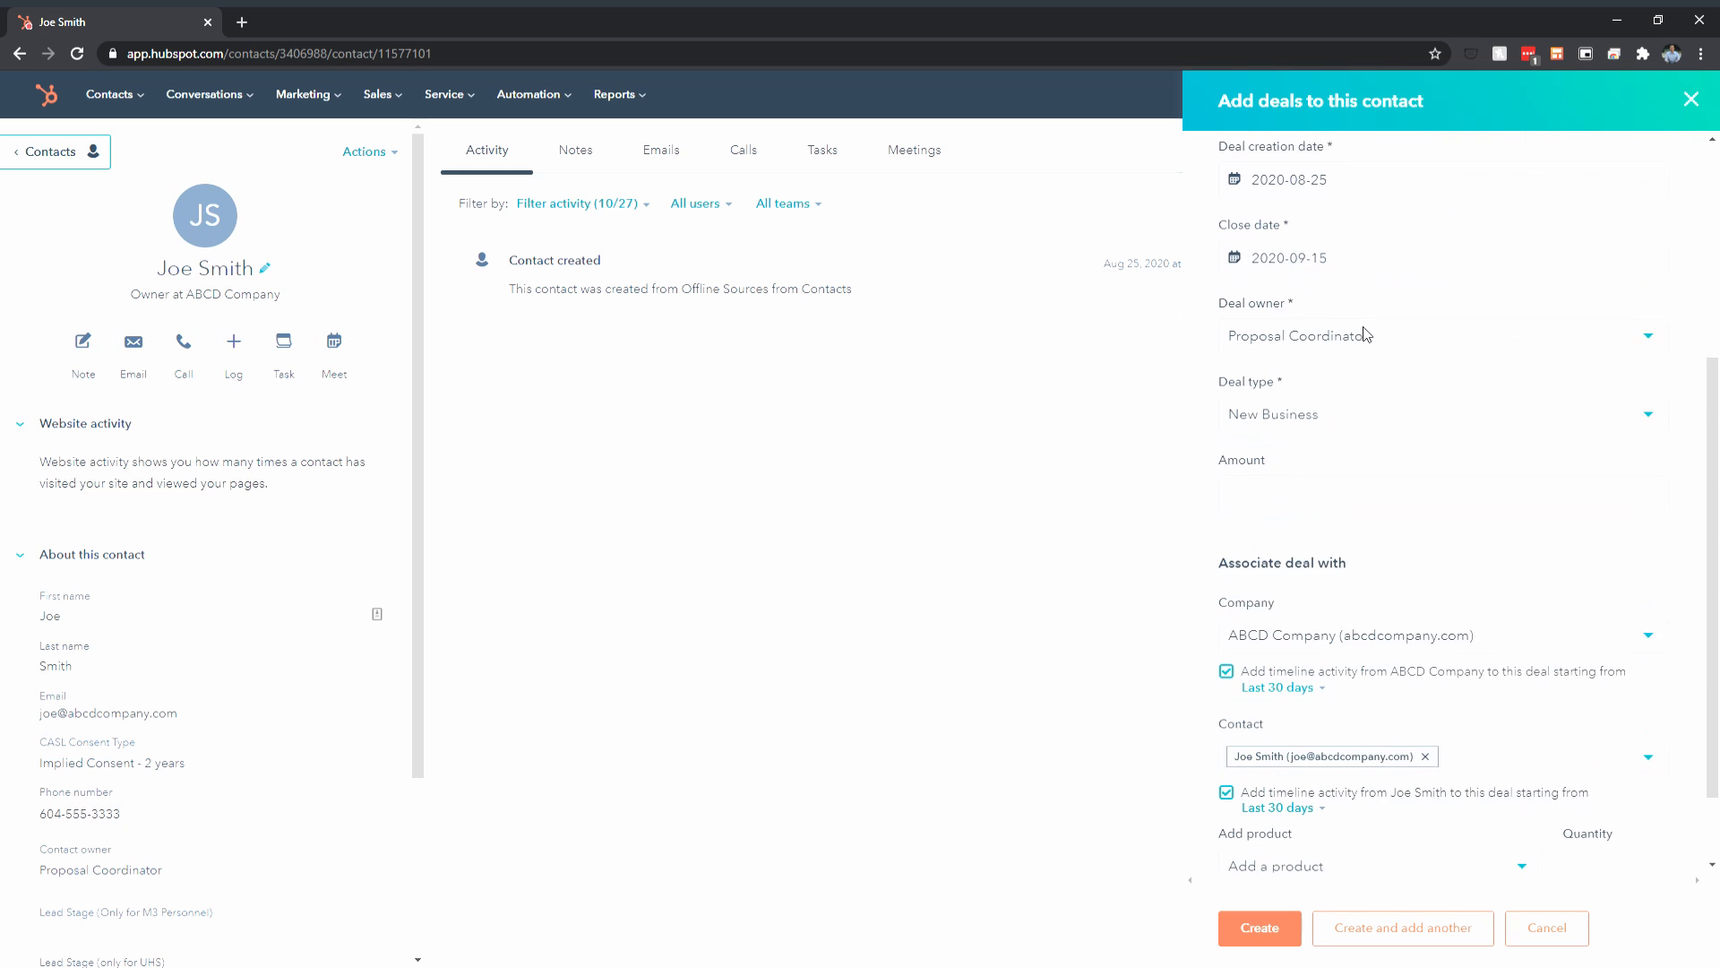
left_click_drag(1233, 452, 1371, 473)
left_click(1370, 472)
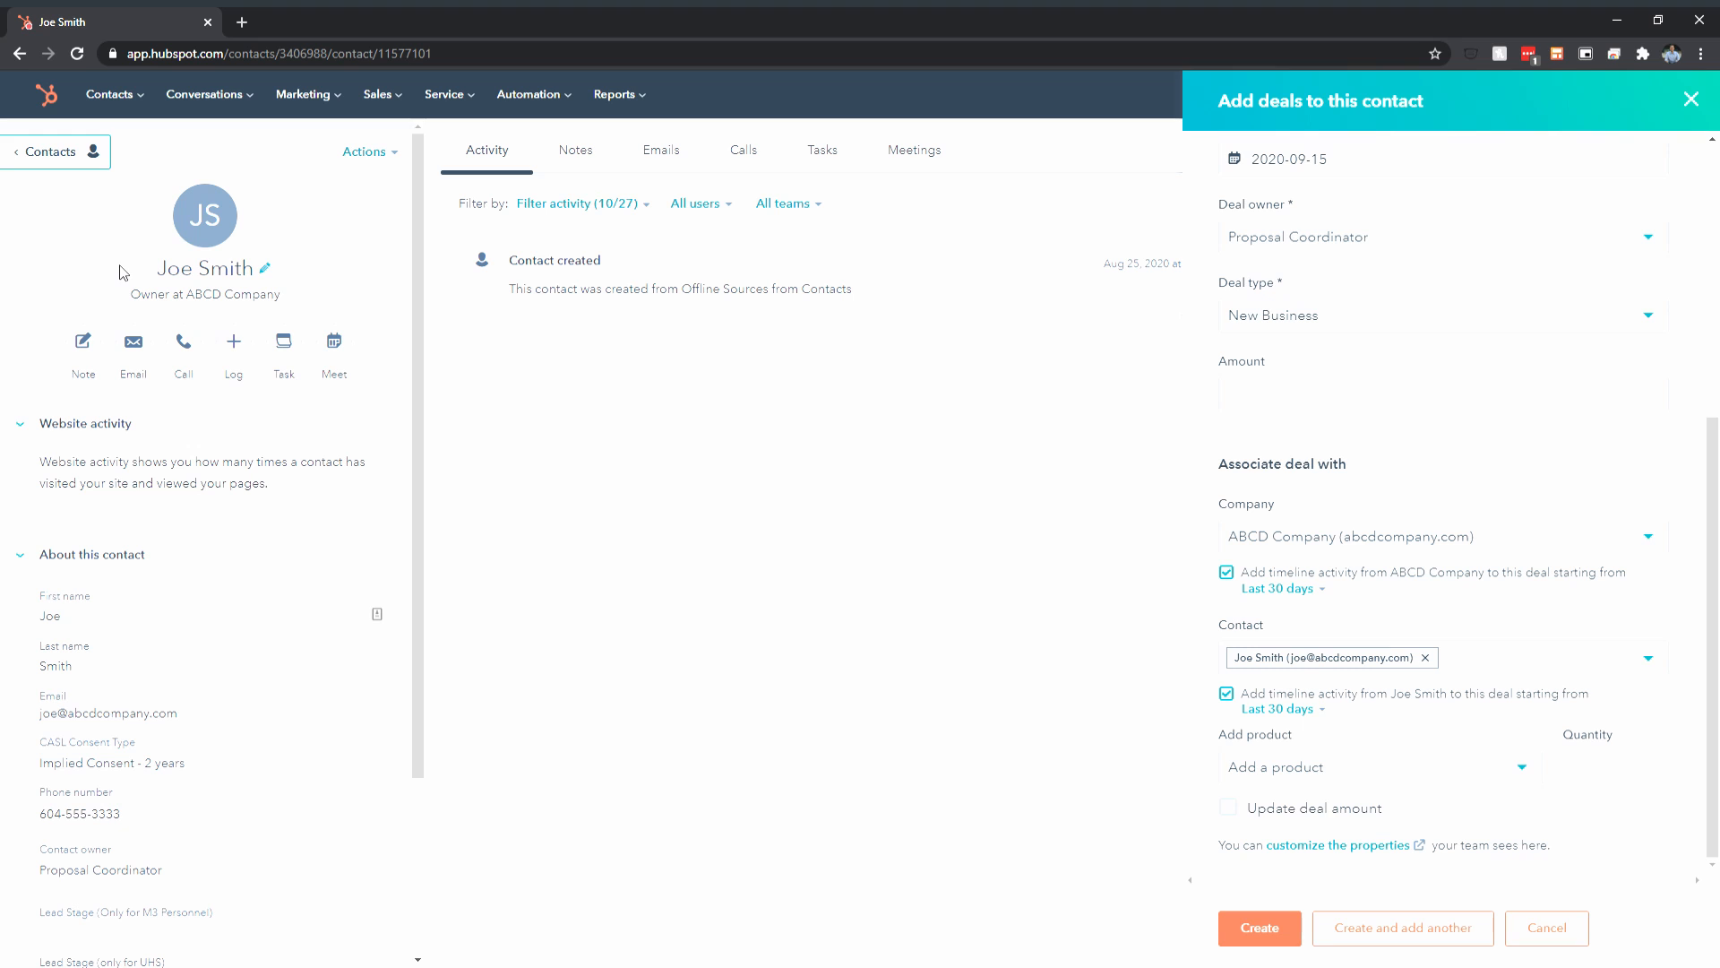
Submit the Add deals form to create the deal with all entered details
left_click(1288, 937)
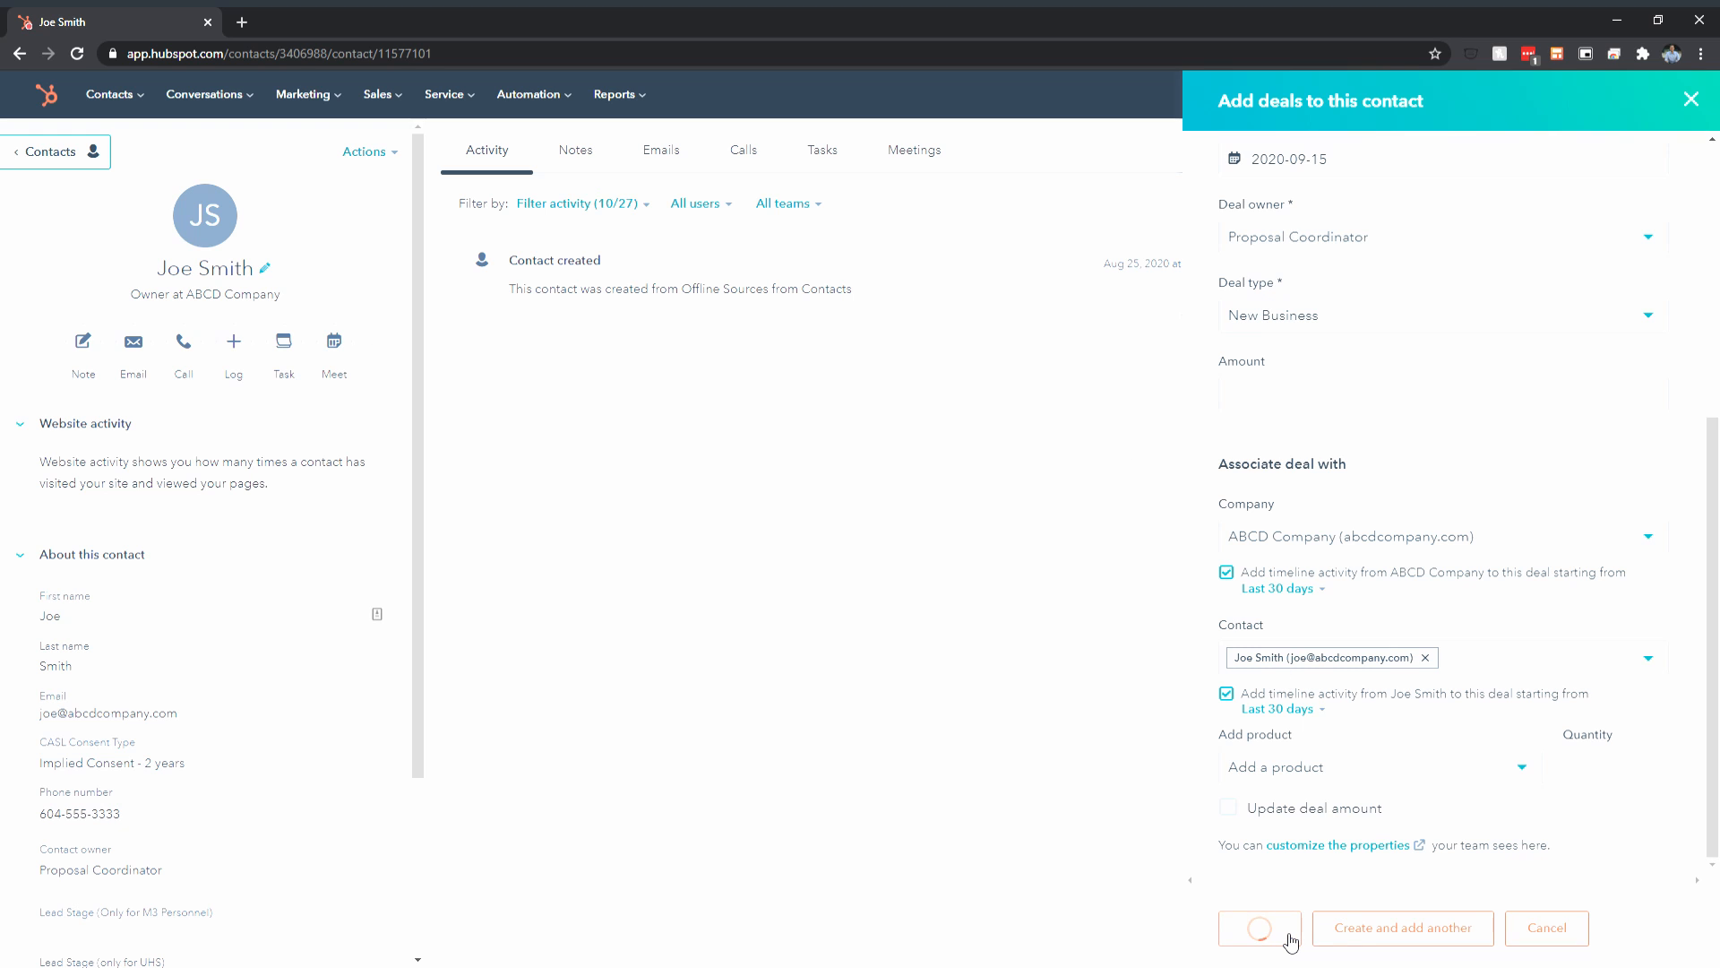